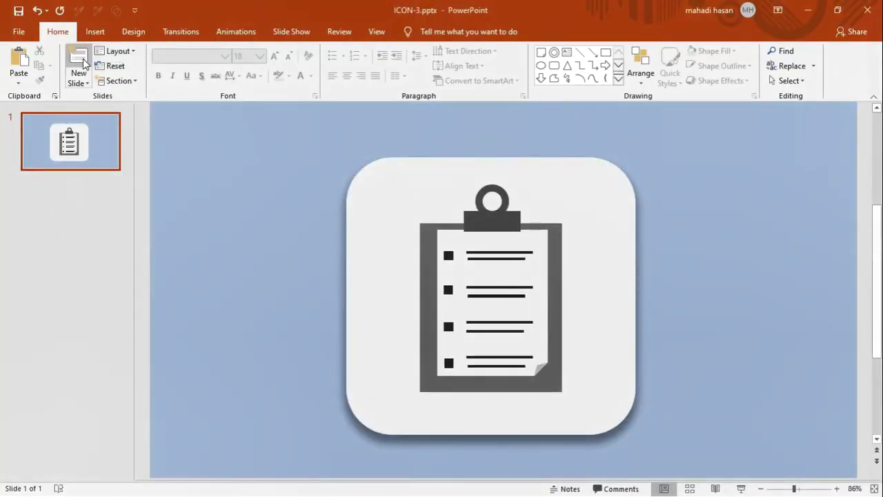
Add a new blank slide and zoom out so the whole slide fits.
click(78, 77)
click(96, 247)
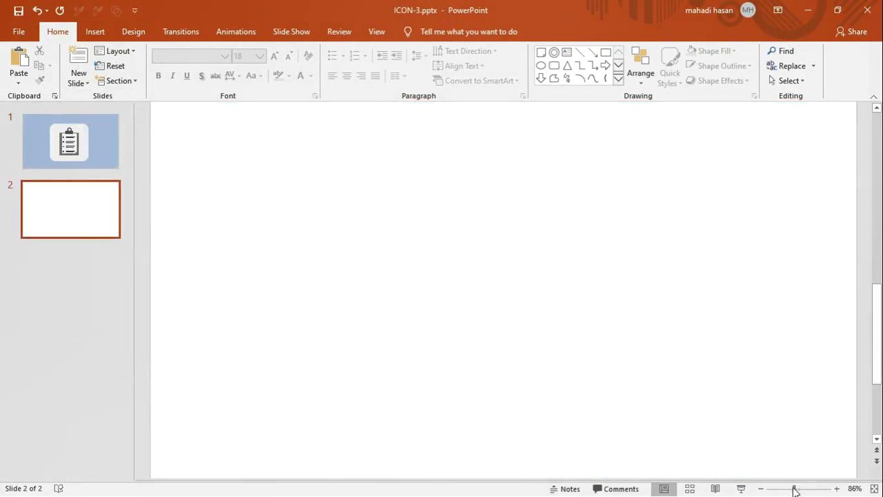
drag(793, 490, 791, 489)
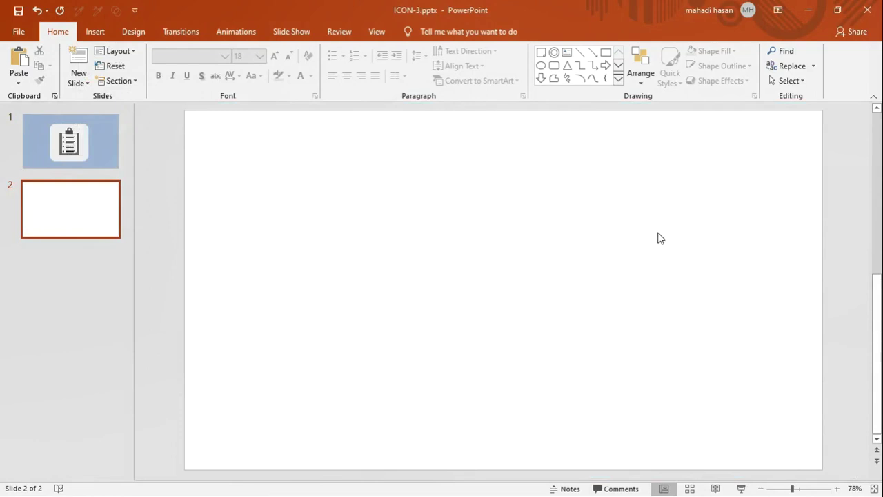
Give slide 2 a solid light blue background fill.
right_click(635, 211)
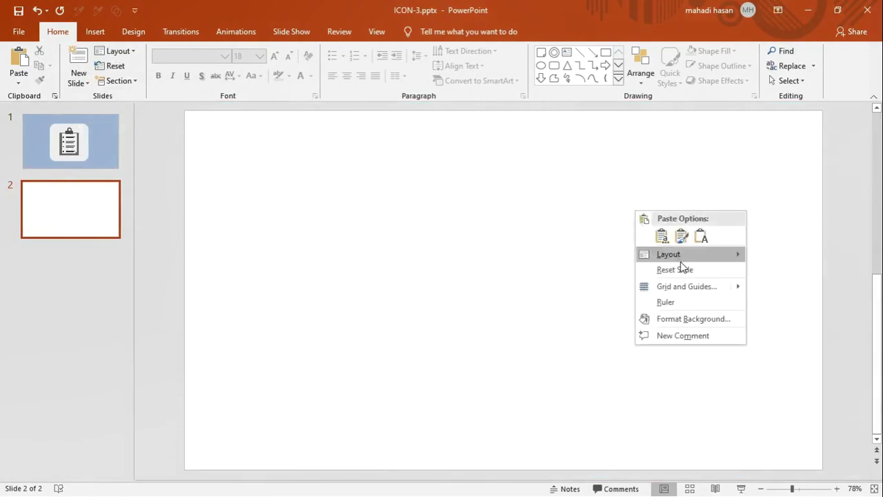
click(689, 319)
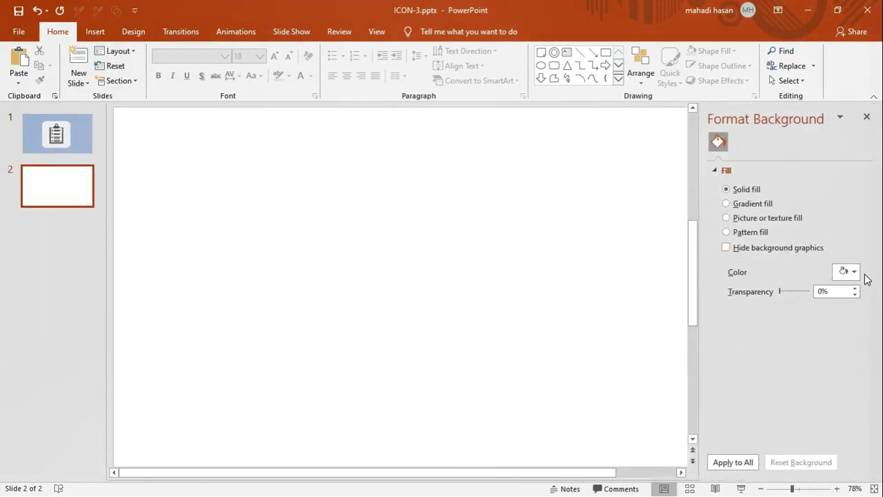
click(855, 273)
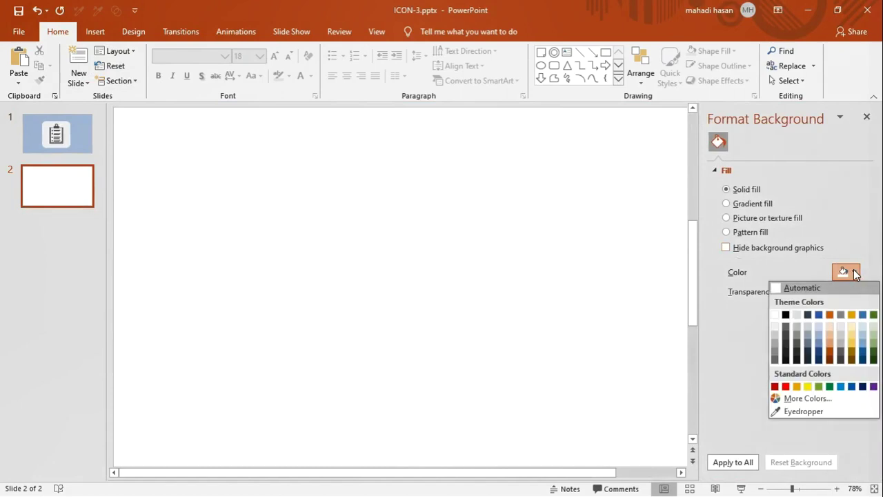
click(822, 335)
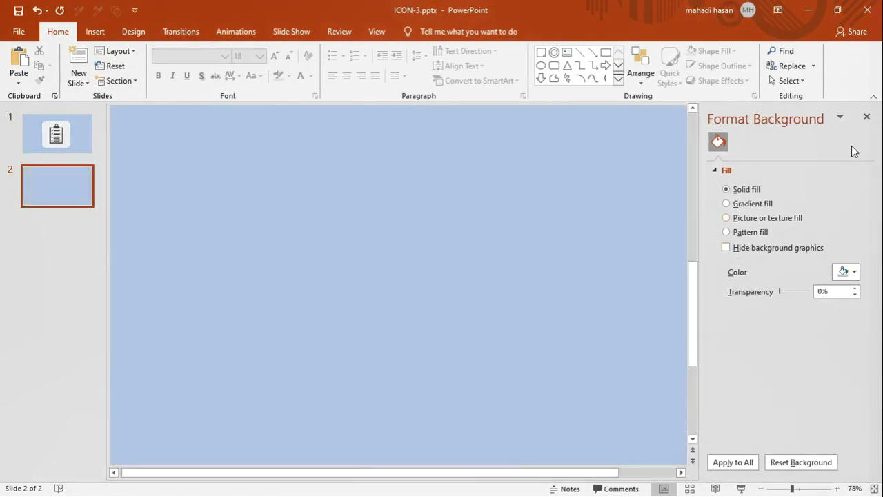
click(867, 116)
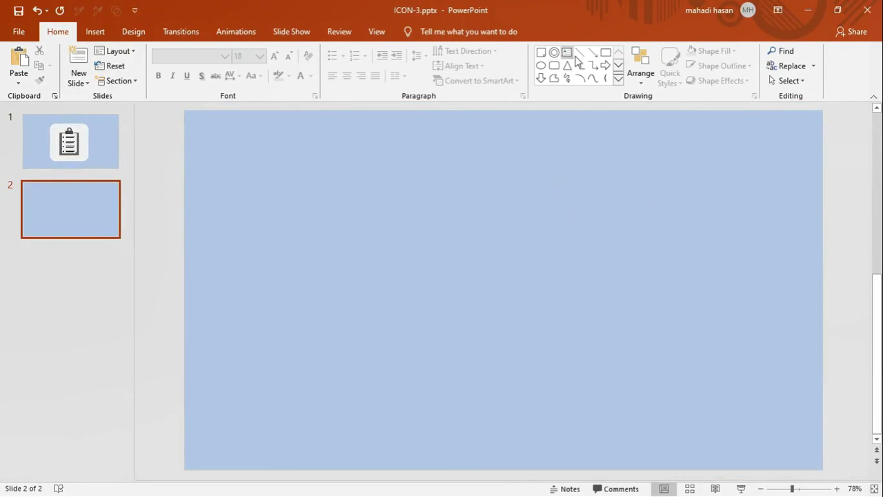
click(605, 53)
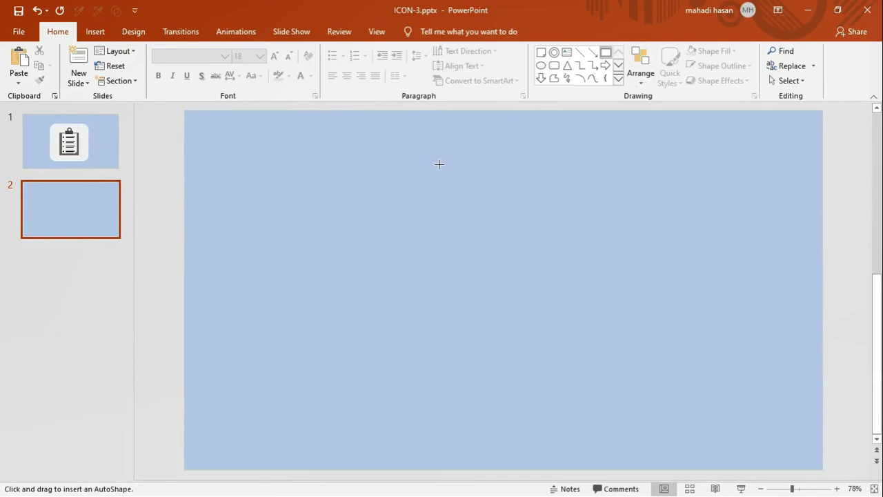
Draw a 3 by 2.6 inch rectangle near the slide centre.
drag(458, 198, 565, 323)
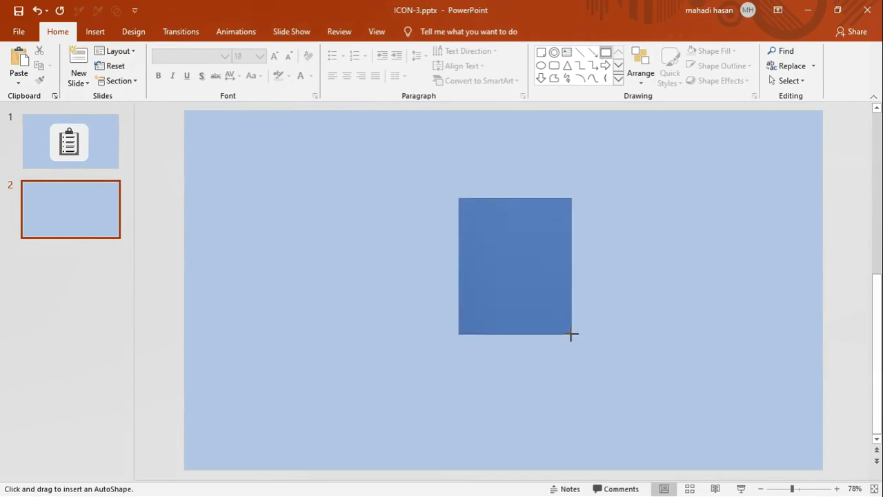
drag(566, 323, 576, 335)
drag(567, 299, 559, 314)
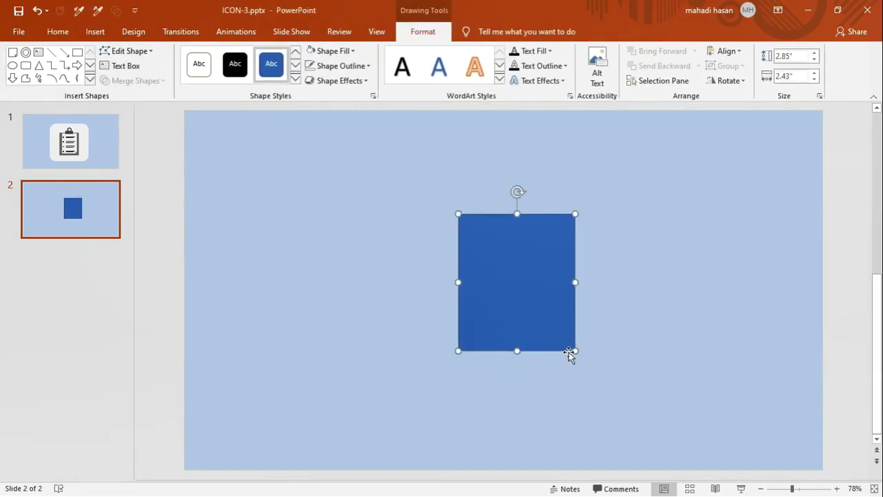
drag(575, 351, 584, 357)
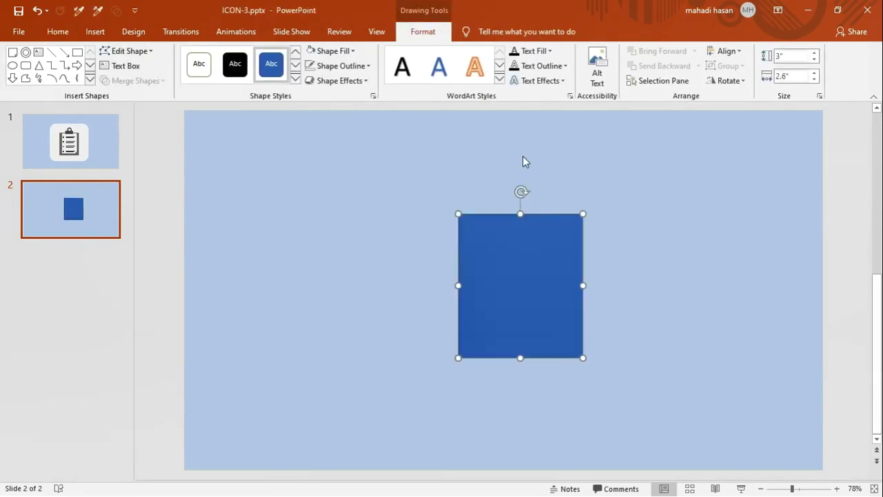
Fill the rectangle dark grey and remove its outline.
click(352, 51)
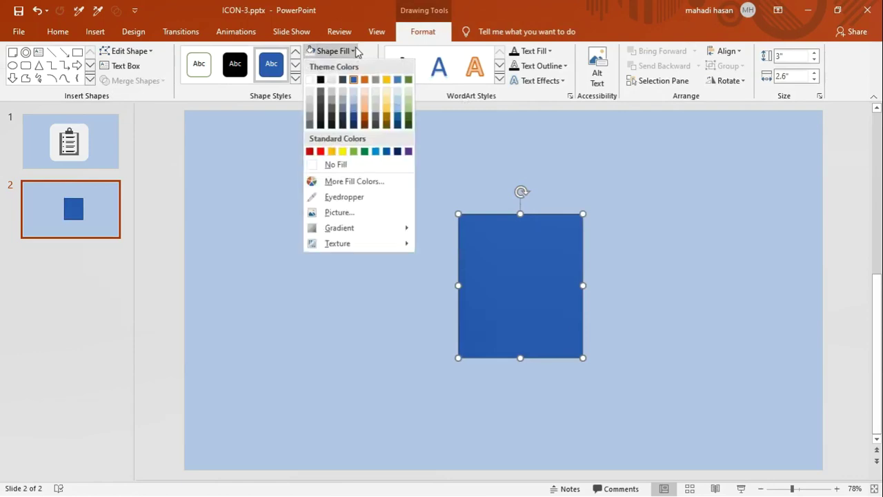
click(310, 128)
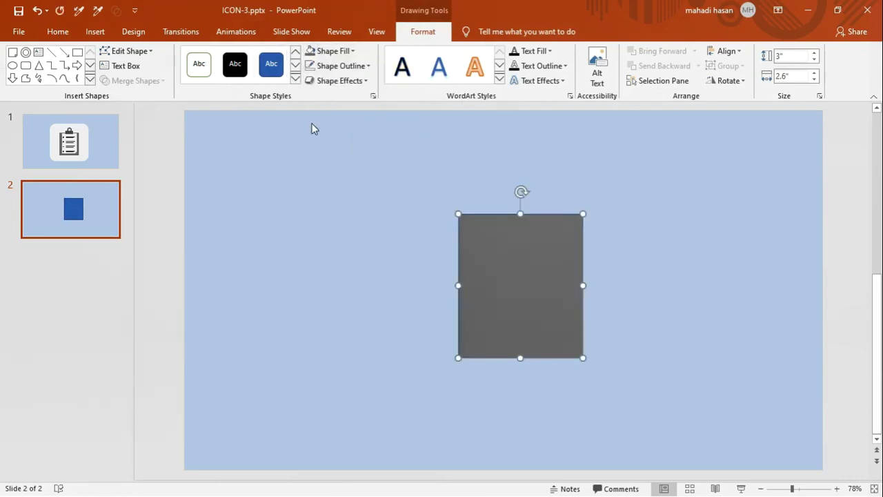
click(341, 65)
click(339, 179)
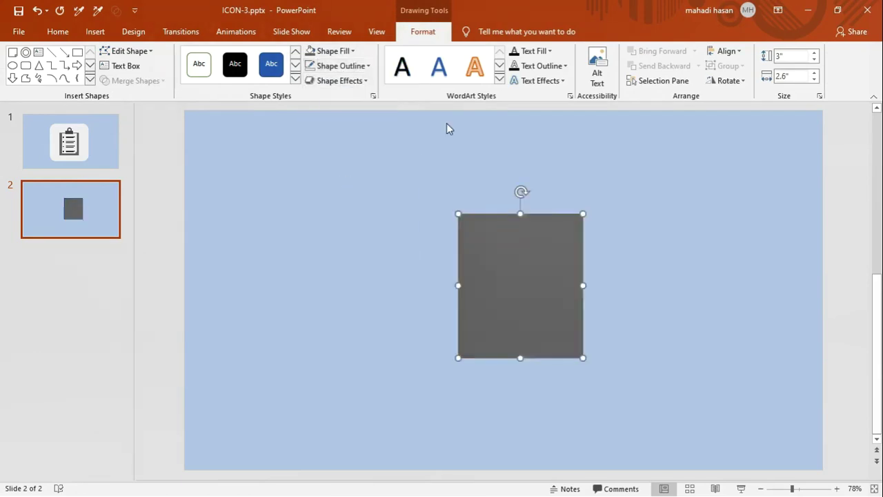
click(445, 129)
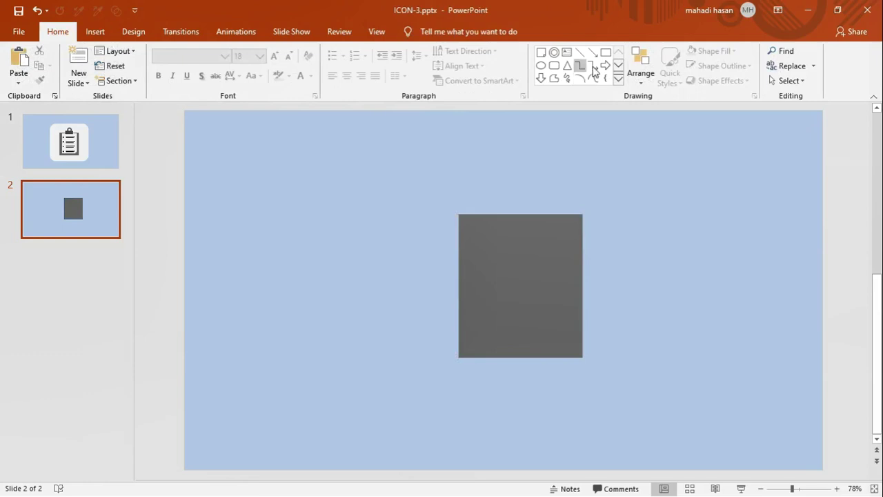
Draw a 2.62 by 2.08 inch folded-corner page centred inside the grey rectangle.
click(619, 77)
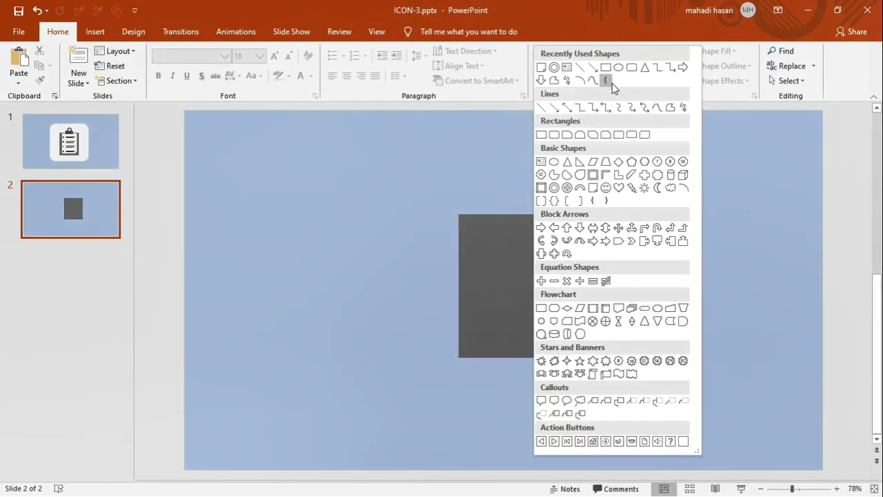
click(595, 187)
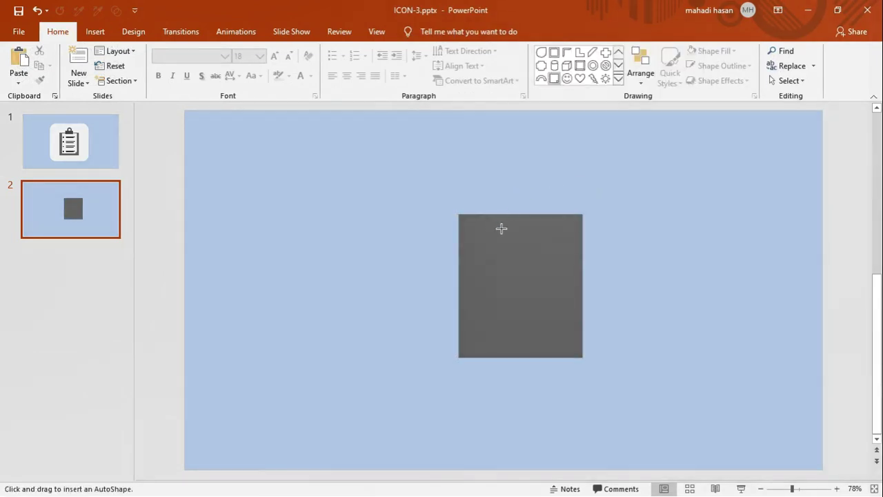
mouse_move(477, 221)
mouse_down()
mouse_move(576, 347)
mouse_move(553, 311)
mouse_up()
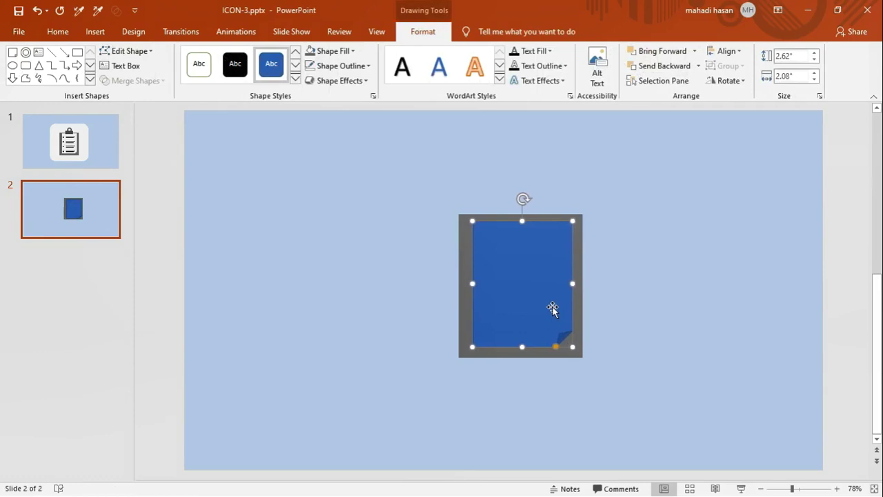
drag(554, 311, 553, 302)
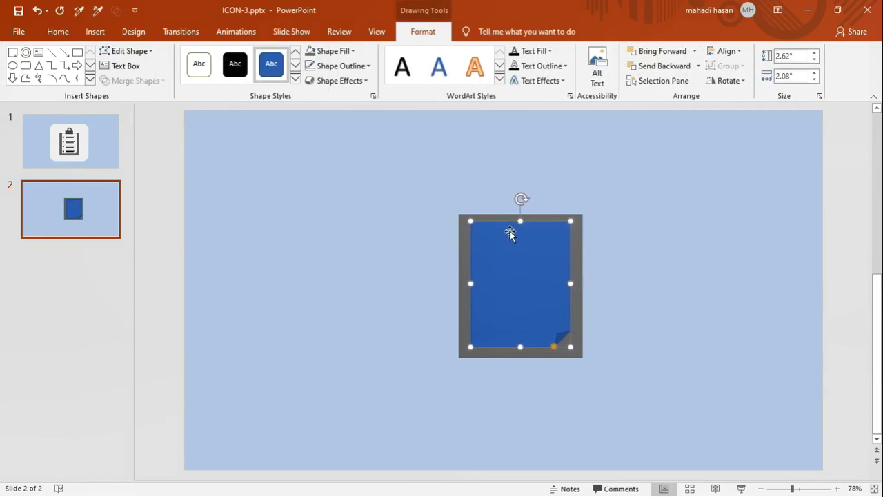
Fill the page shape near-white and remove its outline.
click(331, 53)
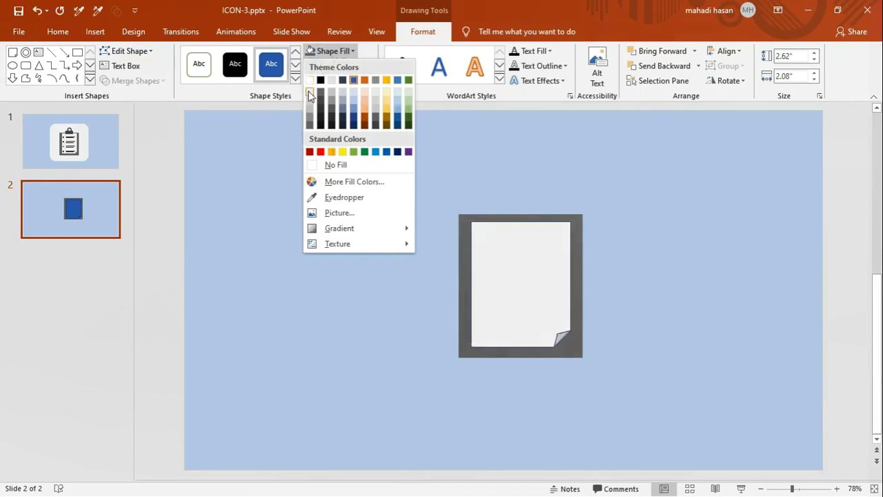
click(309, 91)
click(337, 66)
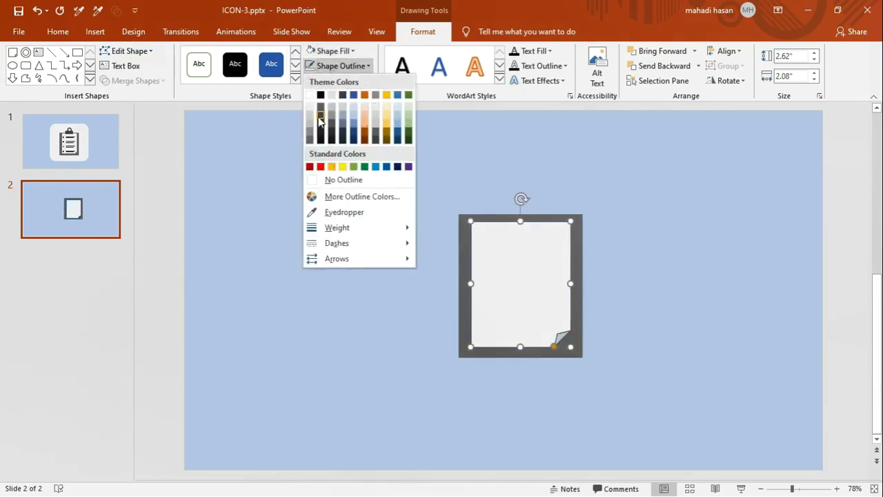
click(328, 181)
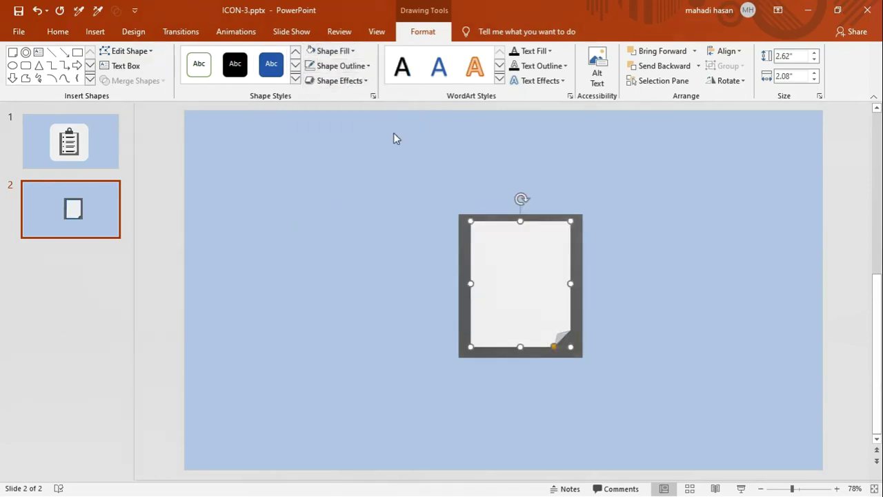
click(557, 169)
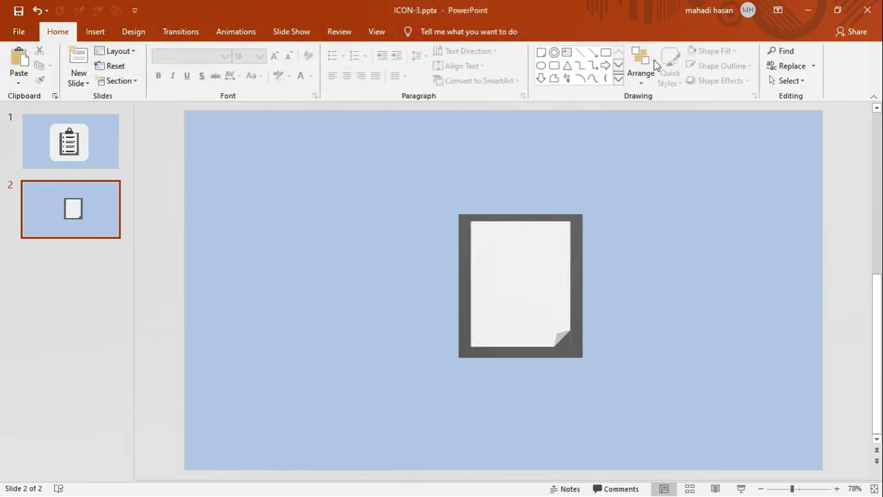
Draw a small 0.46 by 0.95 inch clip rectangle at the board's top edge.
click(605, 53)
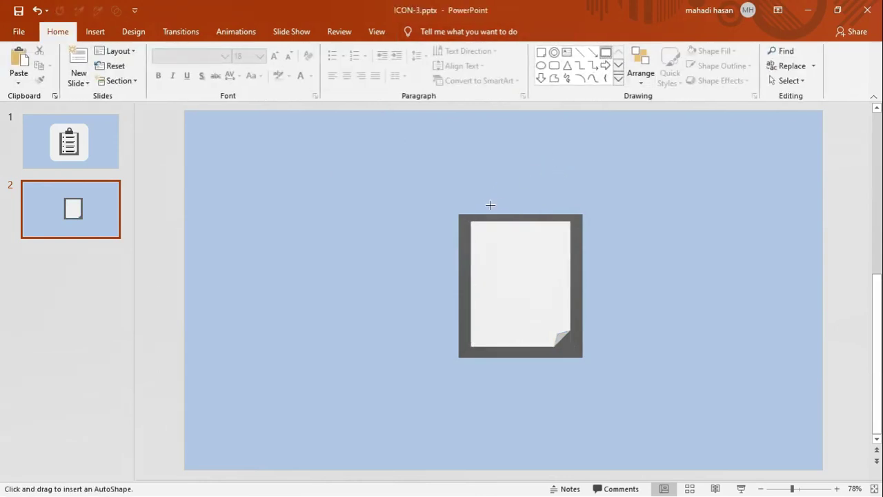
drag(499, 204, 544, 226)
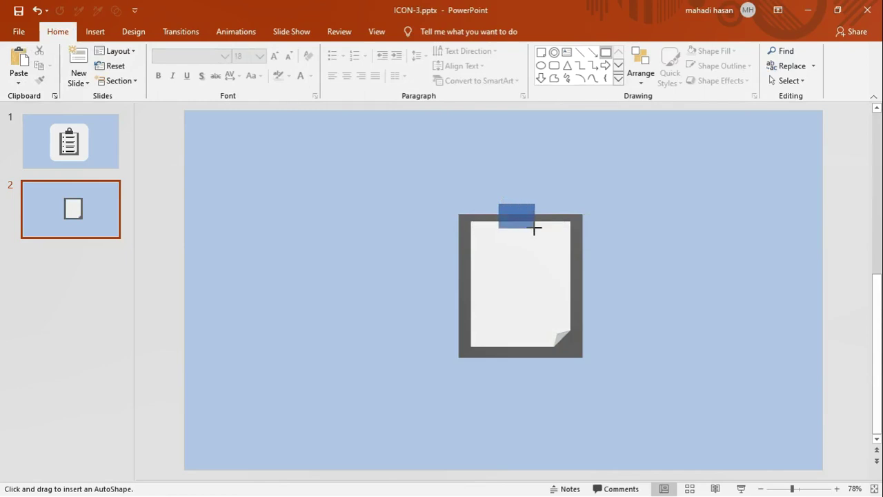
drag(544, 227, 545, 226)
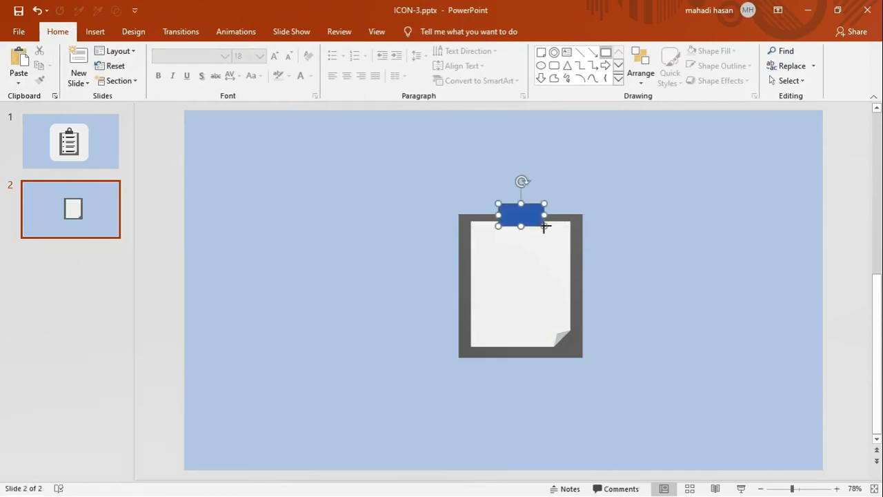
click(533, 210)
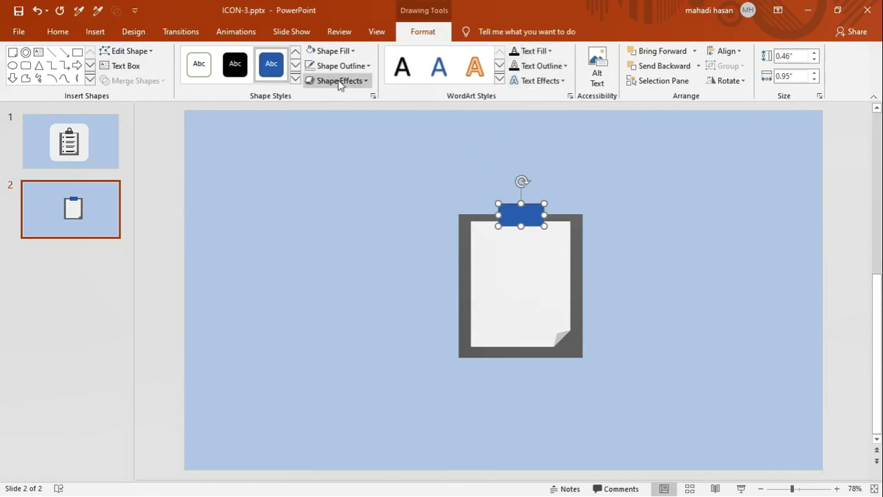
click(483, 131)
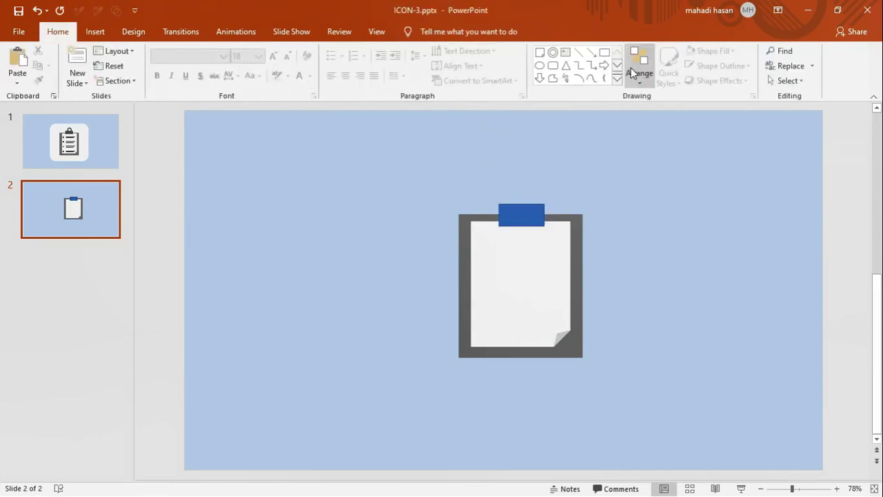
Draw a ring shape over the clip and select both shapes together.
click(553, 55)
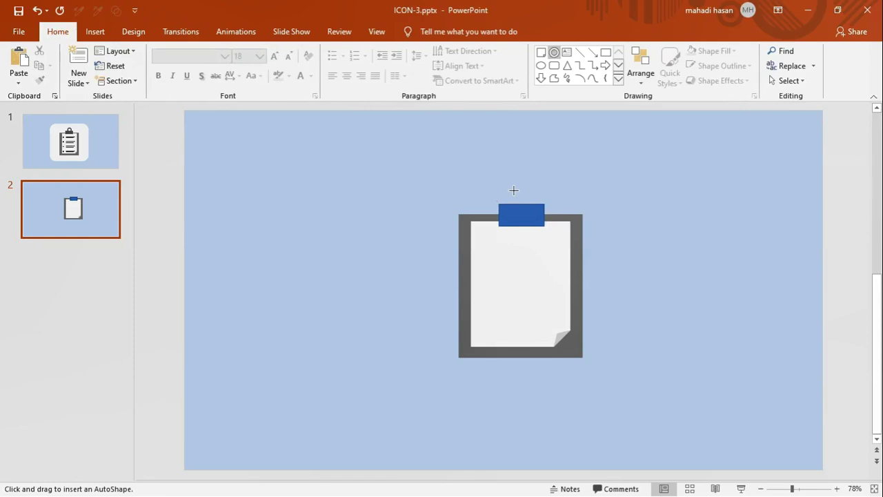
mouse_move(508, 192)
mouse_down()
mouse_move(534, 207)
mouse_move(528, 194)
mouse_up()
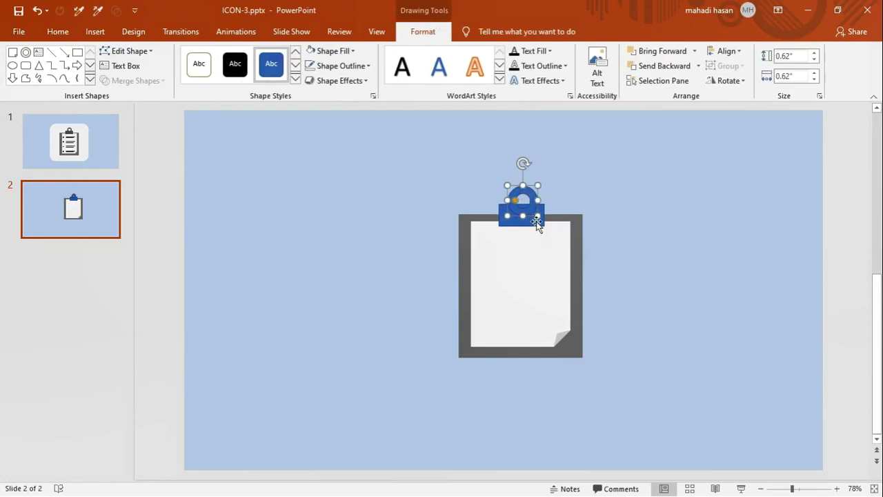
click(535, 221)
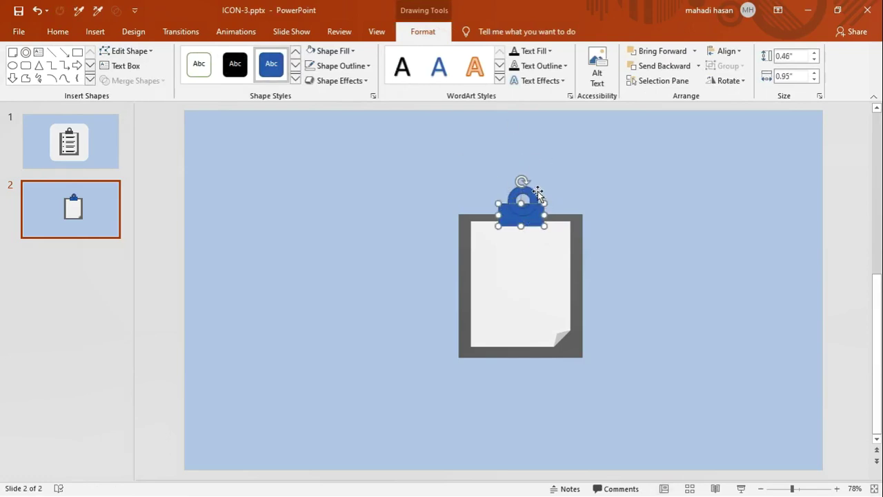
shift+click(530, 195)
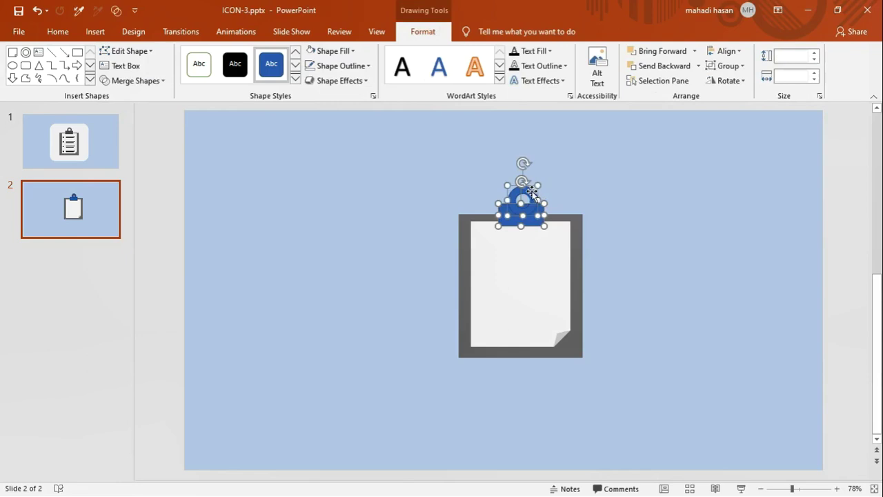
click(329, 51)
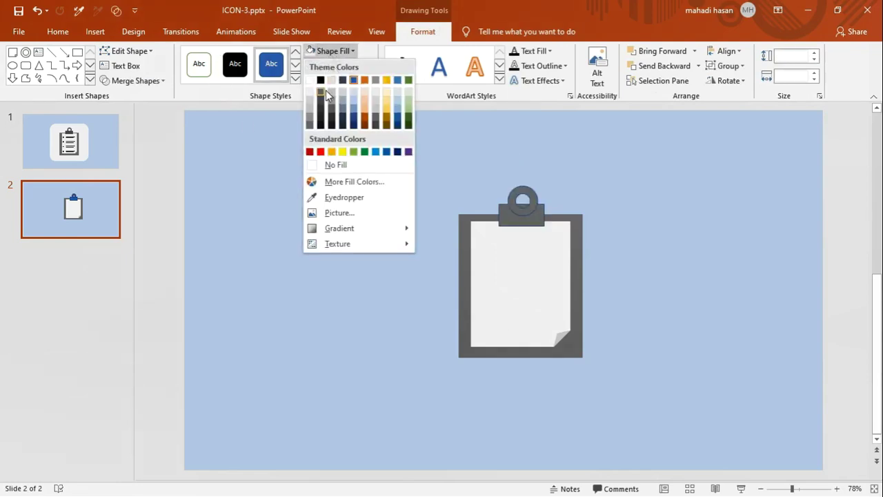
Fill the clip and ring dark grey with no outline.
click(325, 90)
click(335, 65)
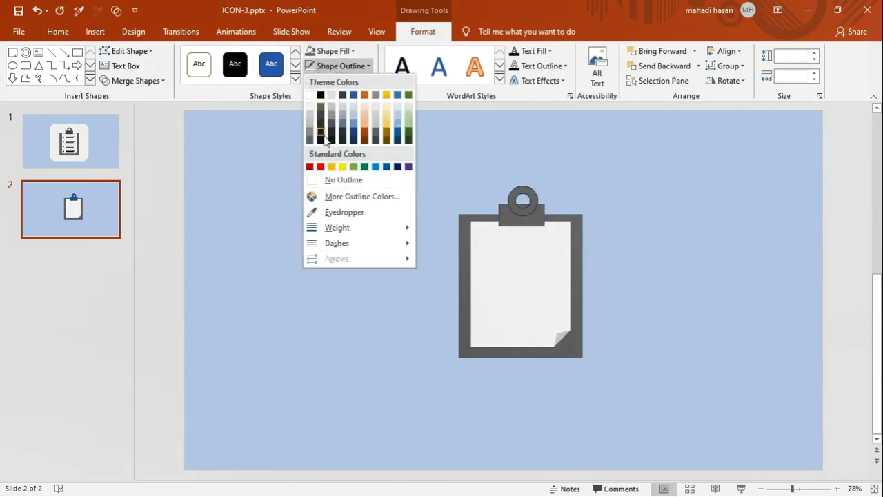
click(316, 179)
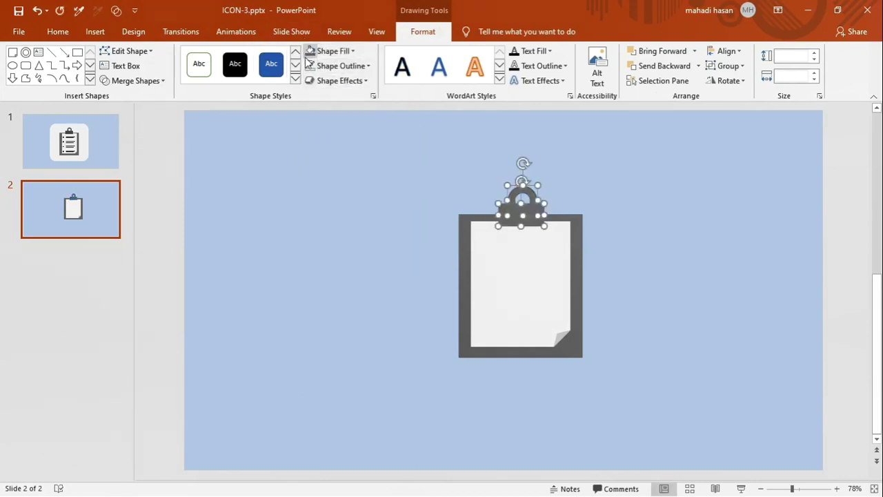
click(326, 51)
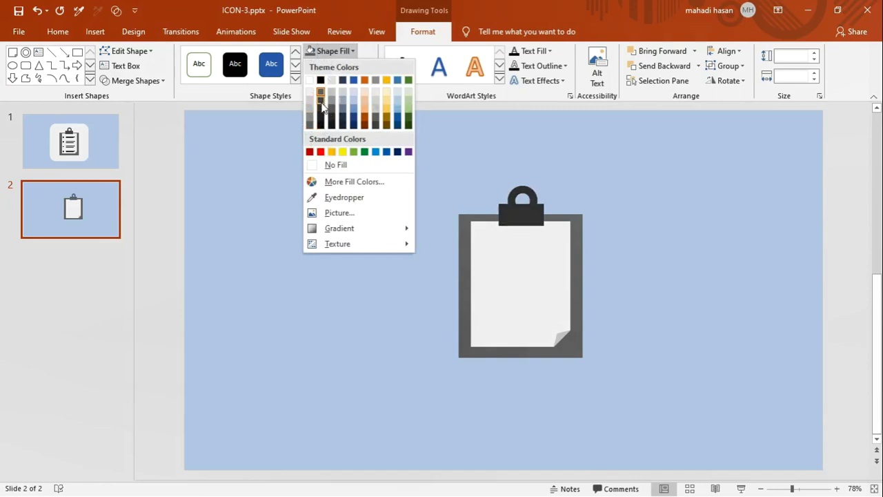
click(321, 102)
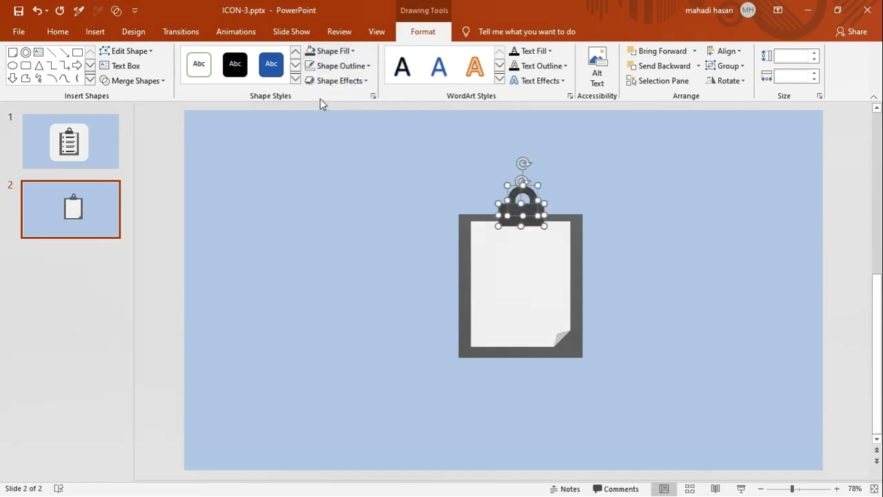
Nudge the clip rectangle right, then centre the clip horizontally on the board.
click(580, 200)
click(544, 215)
drag(544, 215, 549, 213)
click(549, 183)
drag(423, 168, 747, 431)
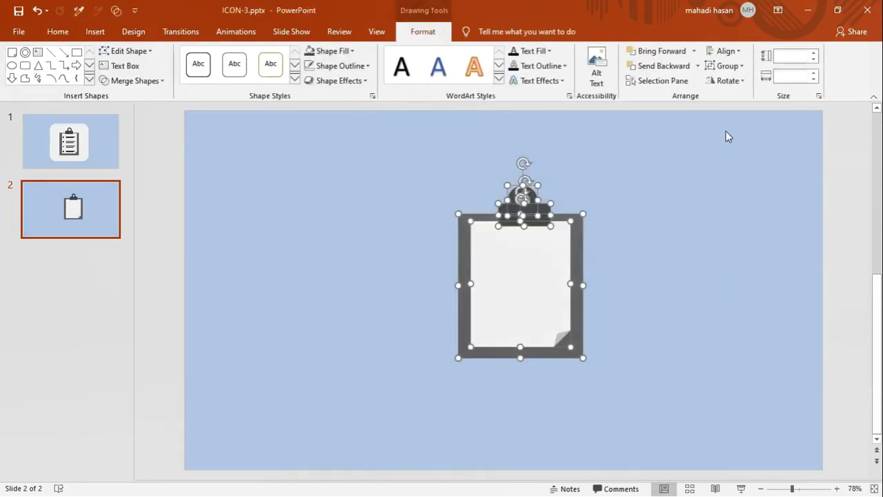
click(734, 56)
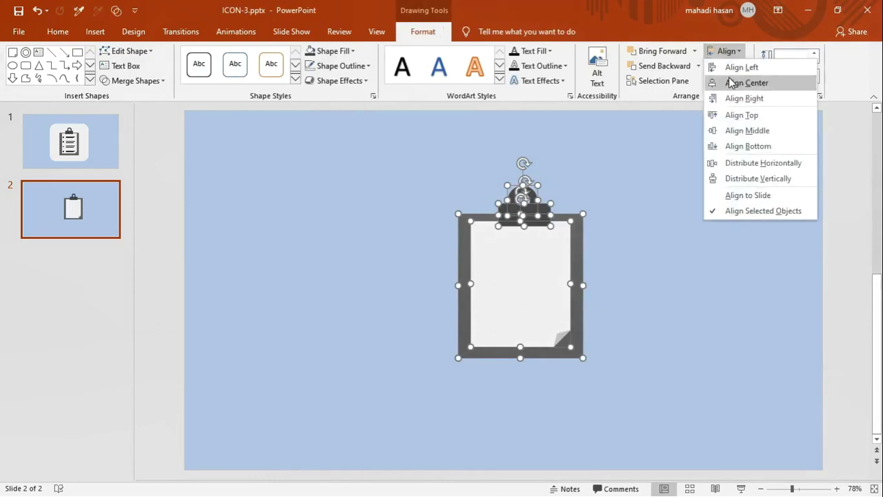
click(731, 83)
click(607, 160)
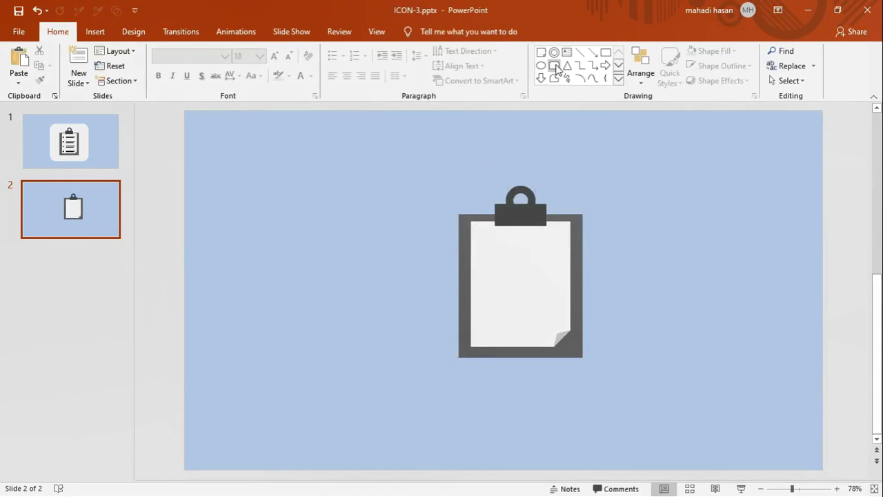
Draw a small square bullet at the paper's top-left.
click(618, 79)
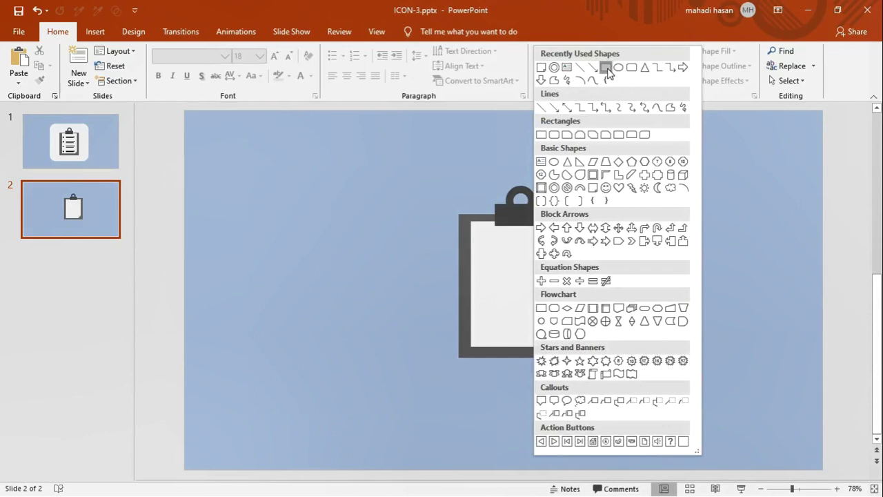
click(606, 67)
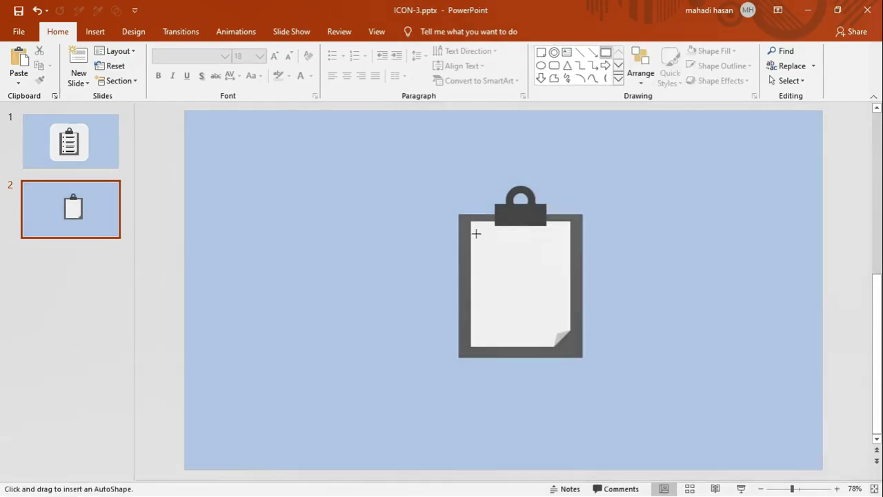
drag(484, 238, 483, 240)
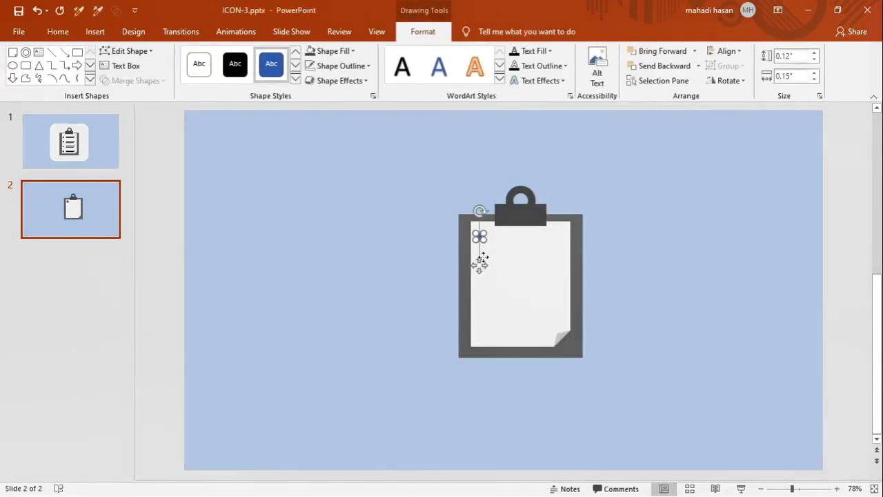
click(617, 185)
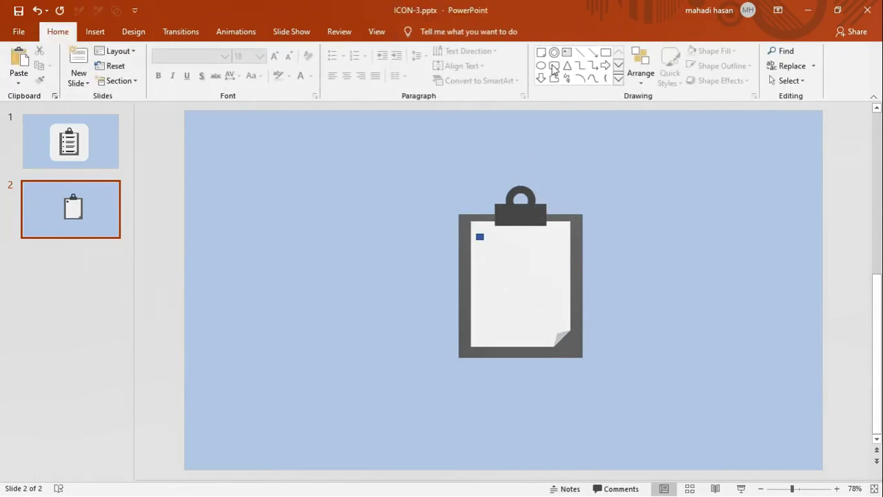
Draw a thin bar beside the bullet and copy it below as a 1.08 inch line.
click(605, 53)
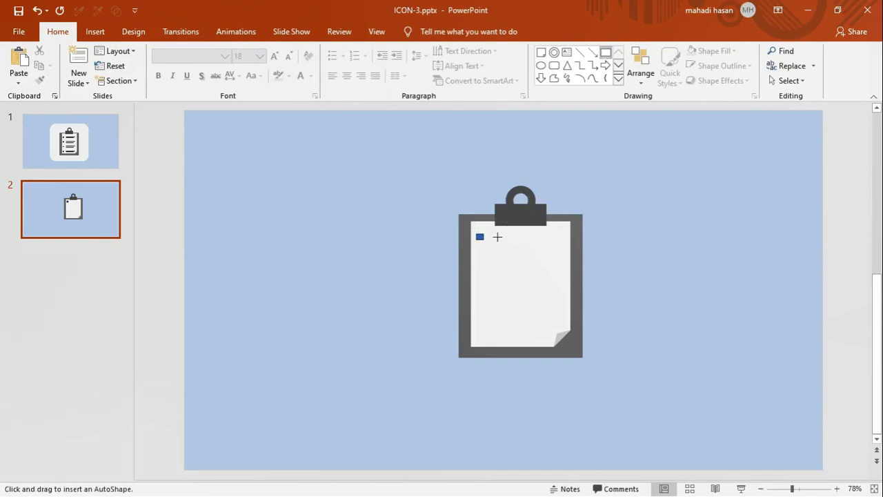
mouse_move(493, 236)
mouse_down()
mouse_move(556, 237)
mouse_move(536, 246)
mouse_up()
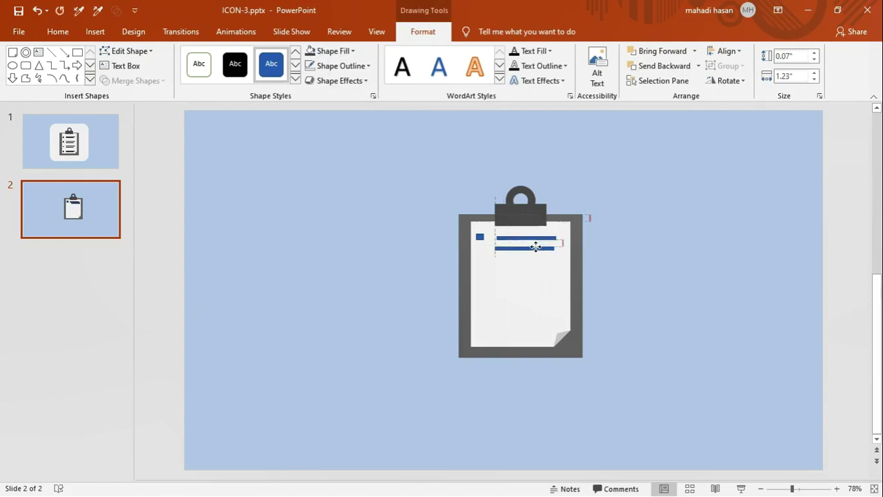
drag(535, 247, 546, 248)
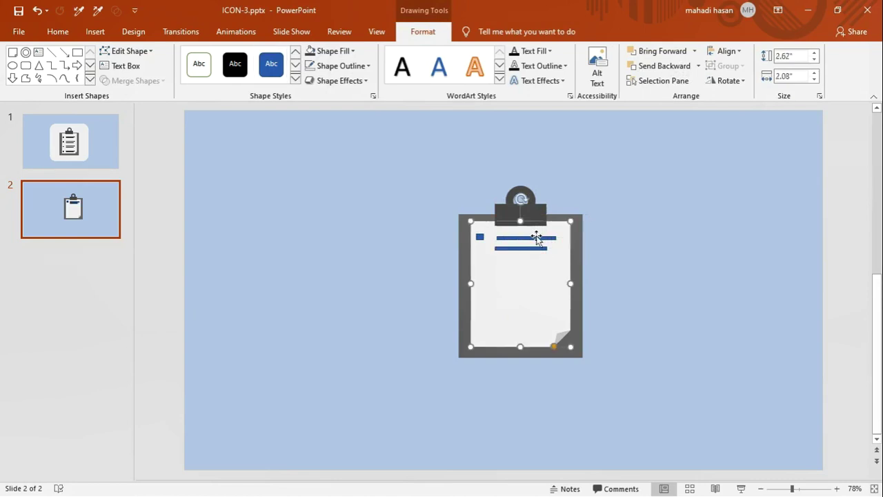
drag(524, 251, 536, 246)
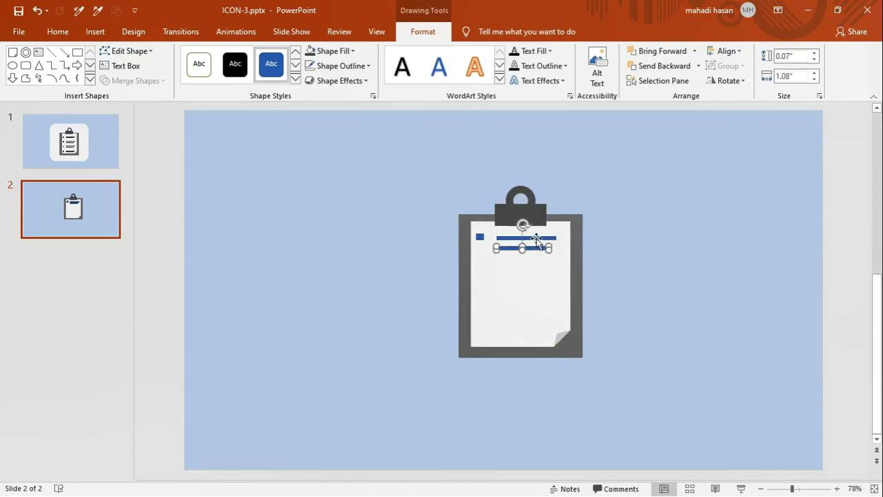
Group the bullet and two bars, then make the row black with no outline.
shift+click(537, 238)
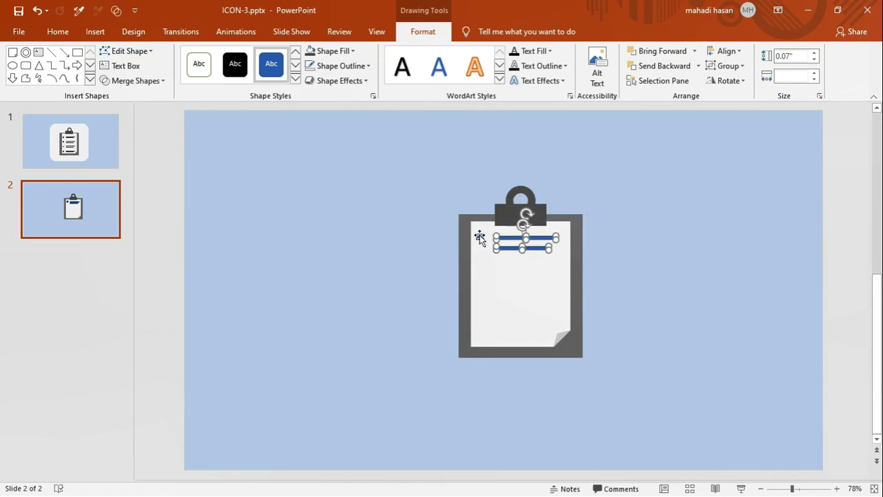
shift+click(480, 238)
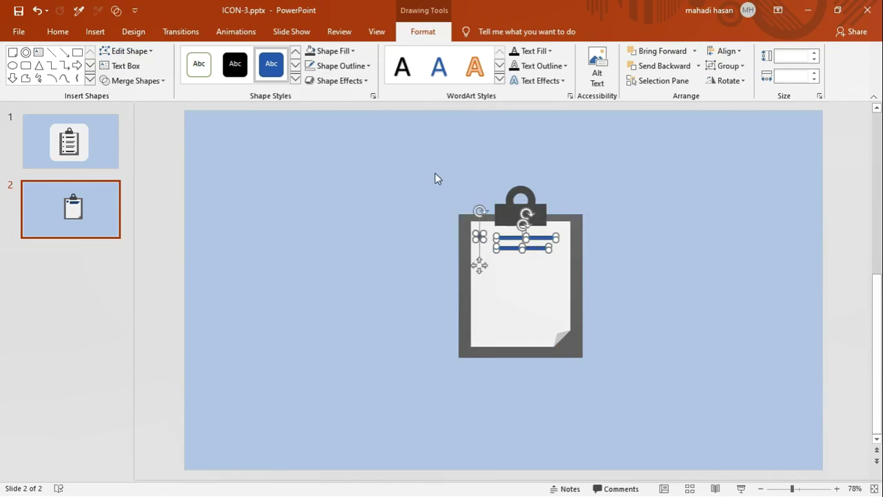
key(ctrl+g)
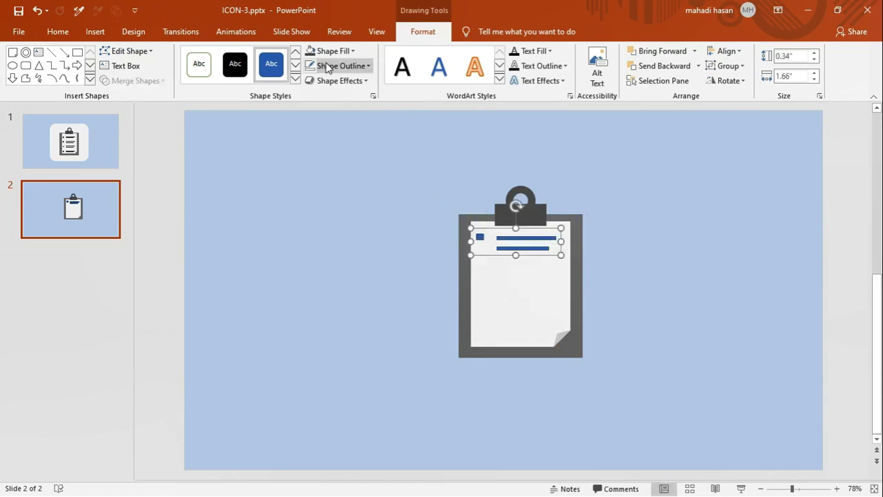
click(330, 52)
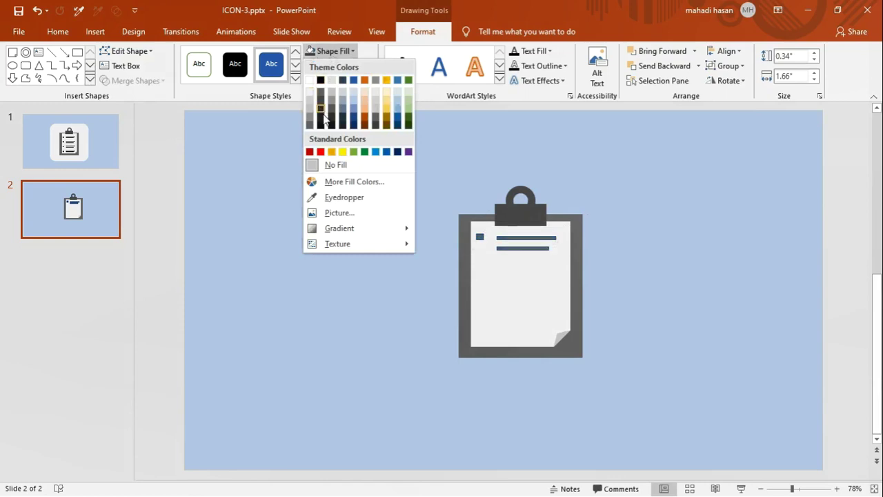
click(321, 80)
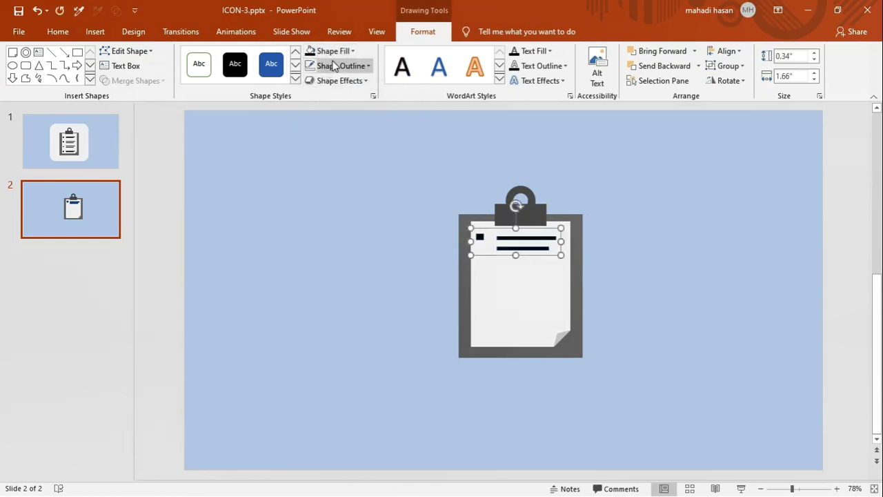
click(332, 66)
click(334, 181)
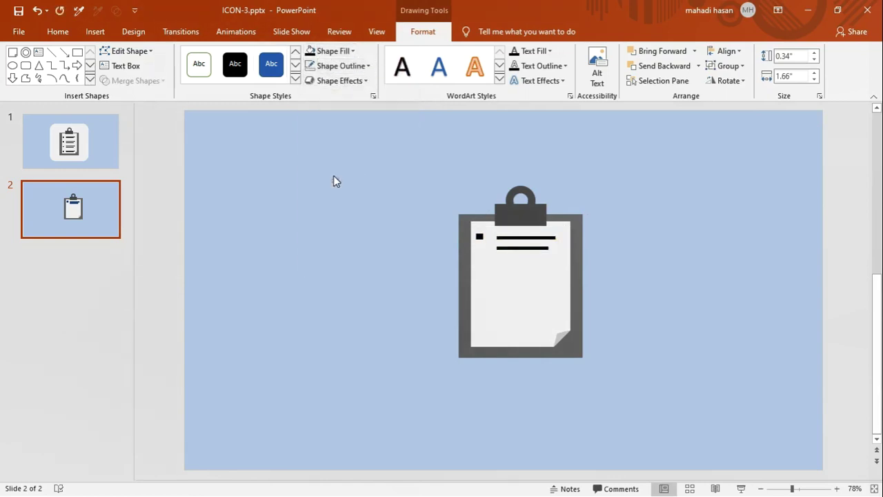
click(696, 142)
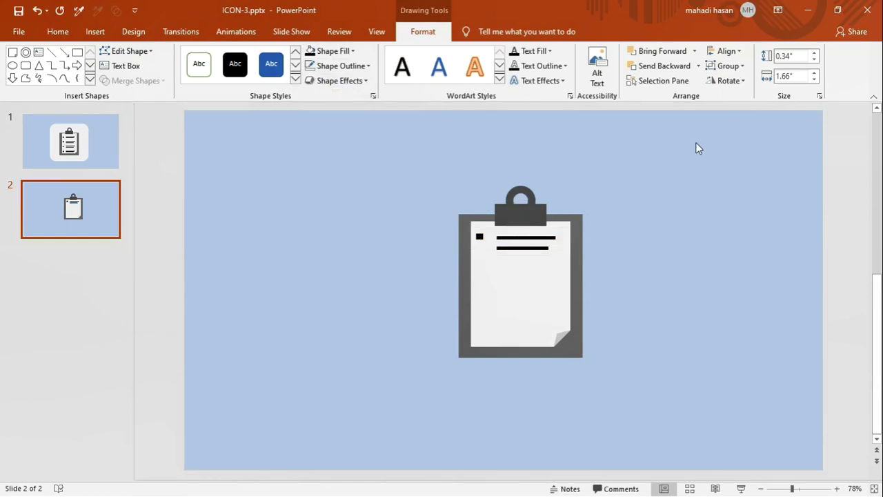
Attempt to duplicate the bullet row, undoing accidental moves of the paper shape.
click(481, 237)
click(480, 238)
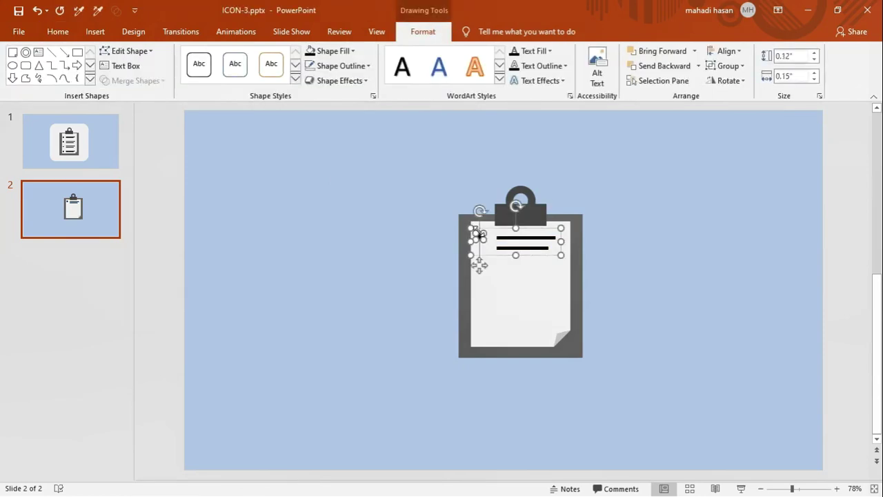
click(610, 195)
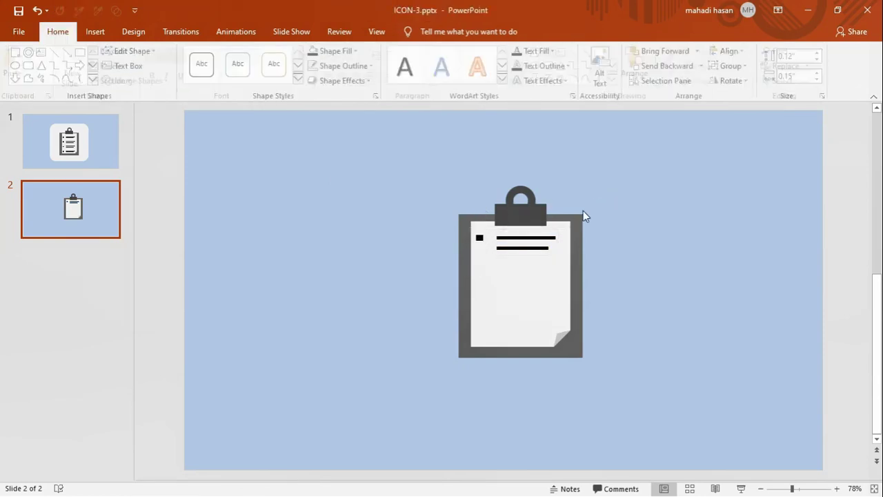
click(528, 239)
key(ctrl+d)
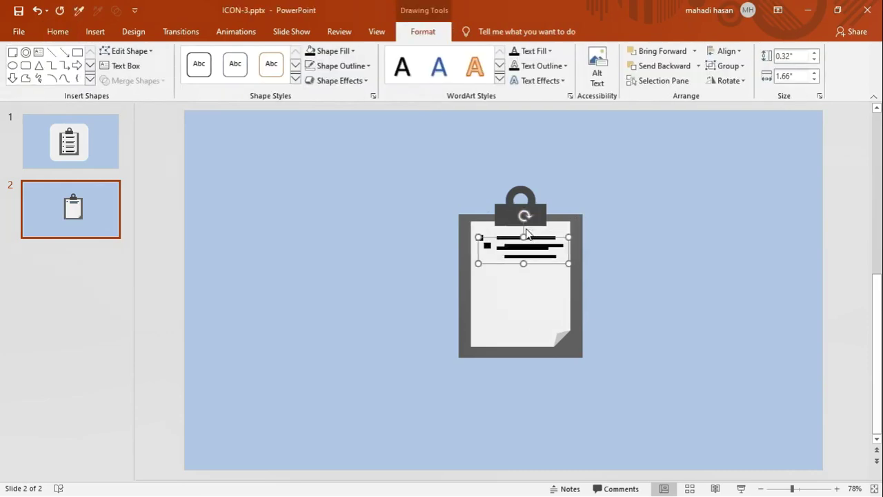
drag(526, 234, 534, 253)
click(531, 257)
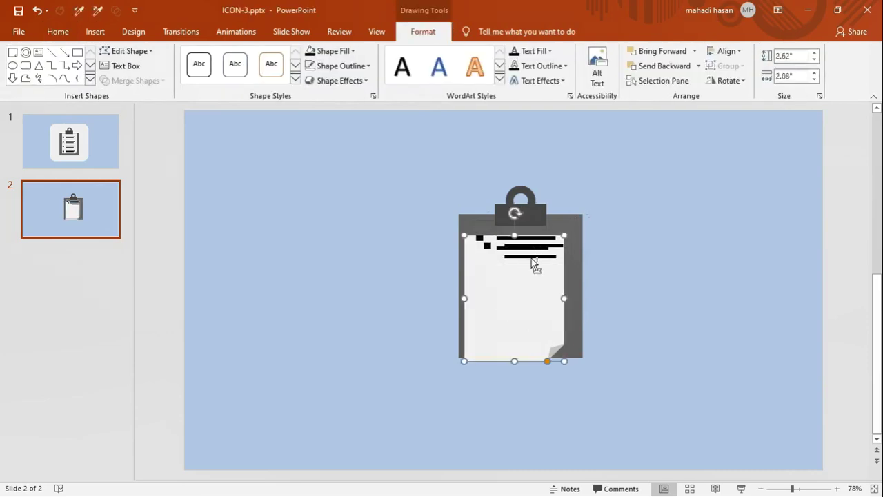
key(ctrl+z)
click(539, 247)
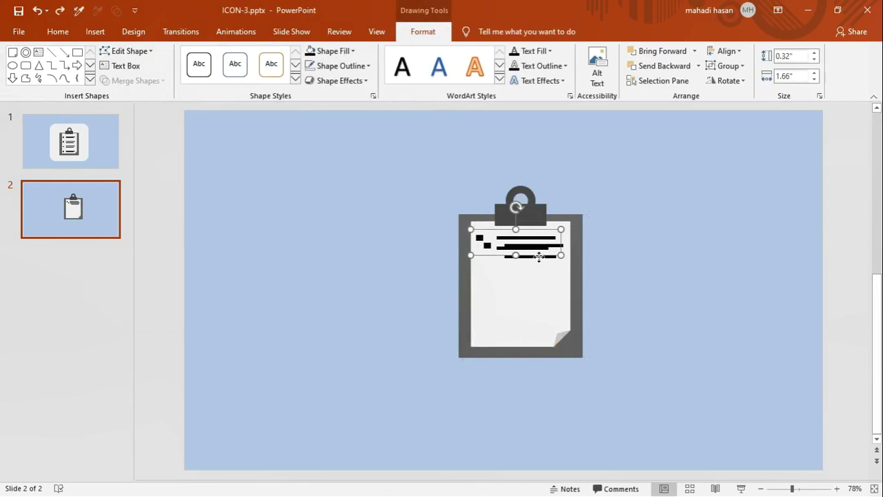
click(544, 258)
drag(546, 256, 544, 262)
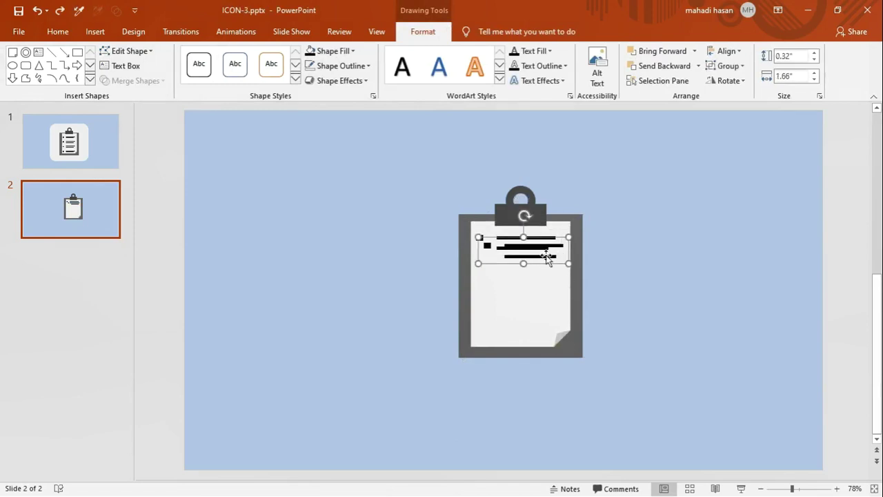
key(ctrl+z)
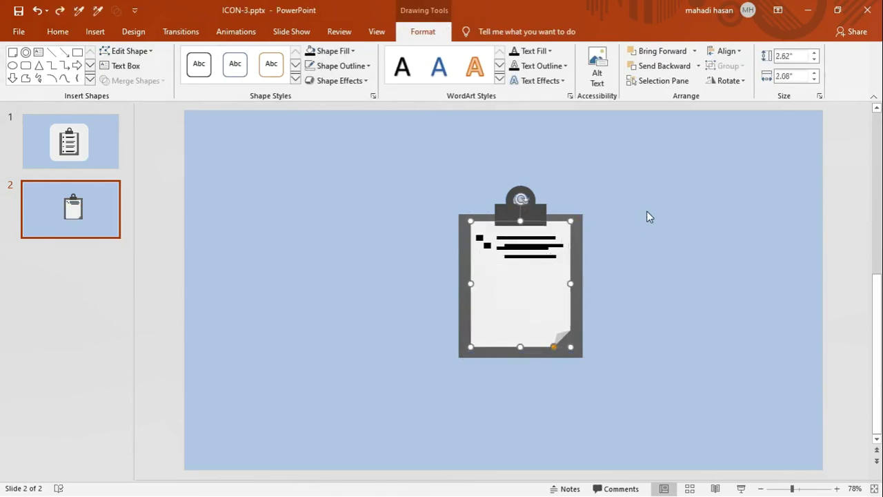
click(638, 217)
Copy the bullet row downward to make four list rows on the paper.
click(550, 257)
drag(550, 256, 541, 278)
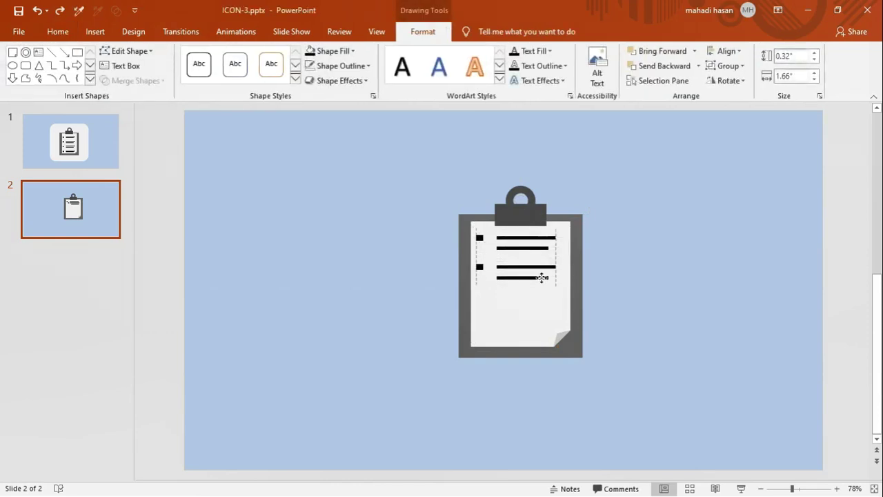
drag(542, 278, 541, 278)
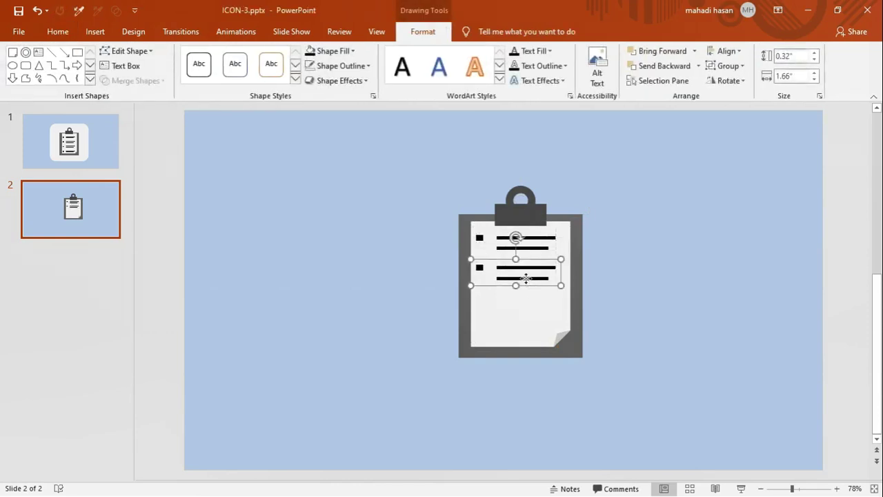
click(526, 278)
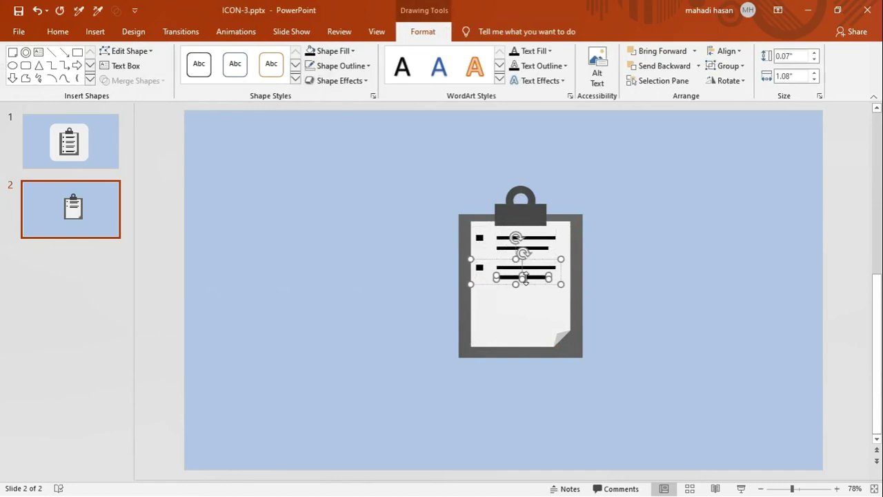
click(543, 246)
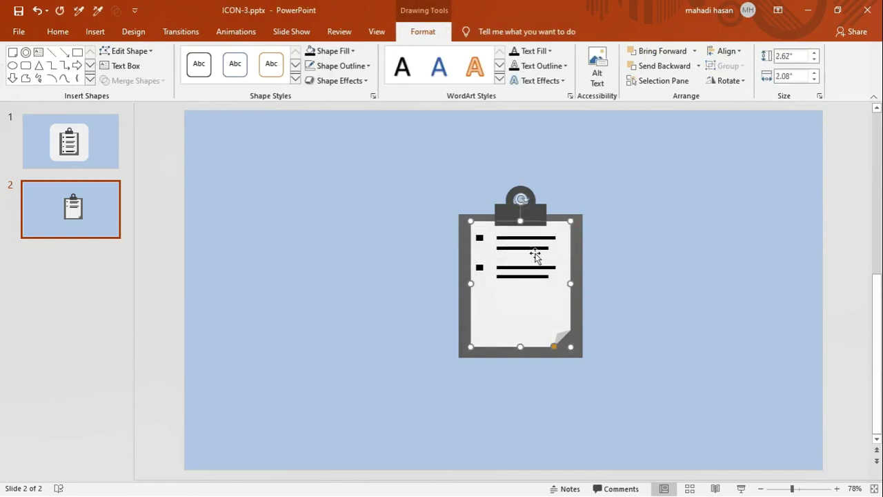
click(535, 251)
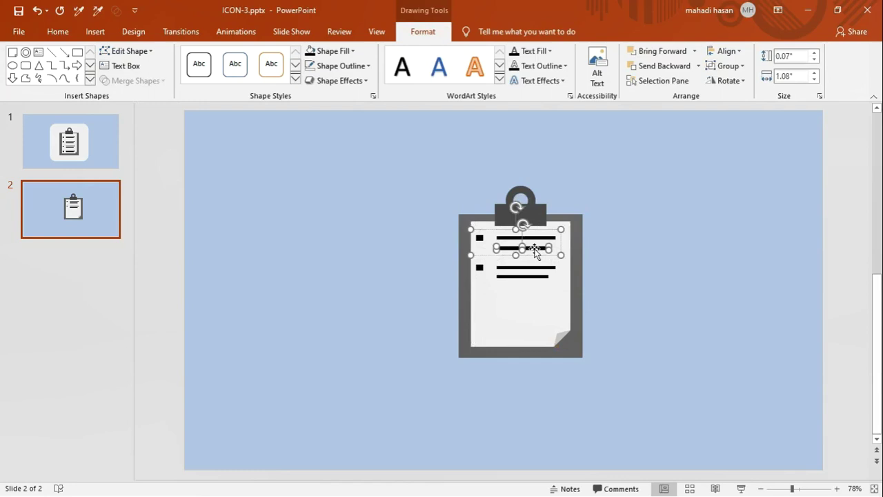
click(621, 261)
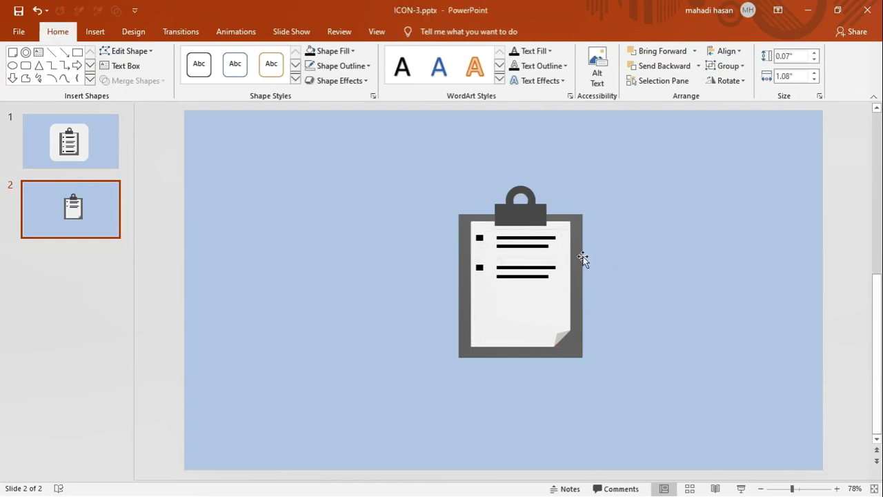
click(538, 270)
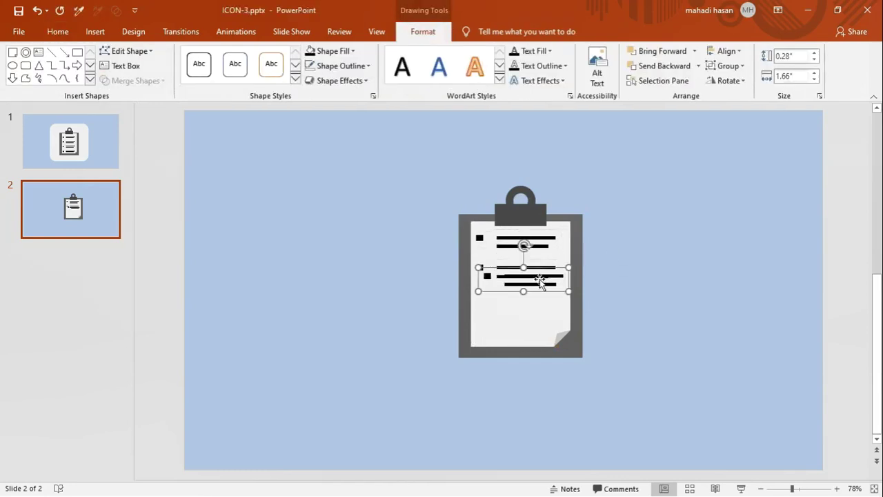
mouse_move(541, 272)
mouse_down()
mouse_move(531, 295)
mouse_move(536, 323)
mouse_up()
click(627, 215)
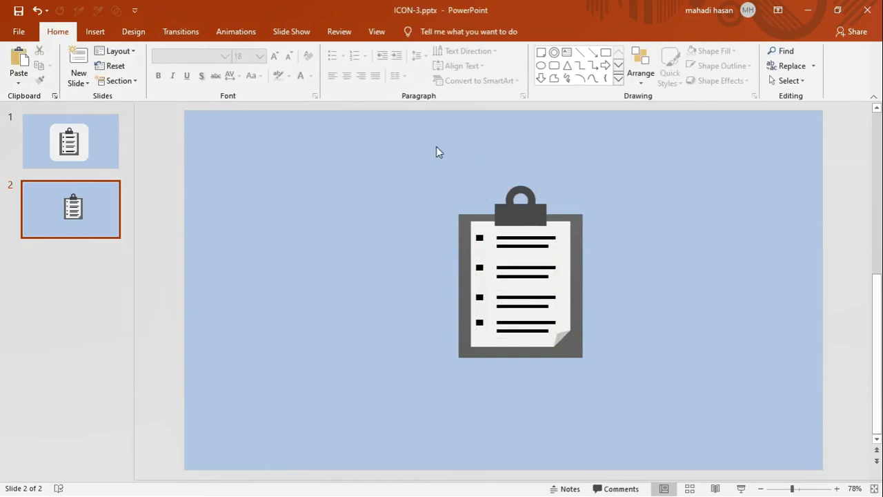
Draw a 4.95 by 4.85 inch rounded square over the clipboard icon.
click(556, 65)
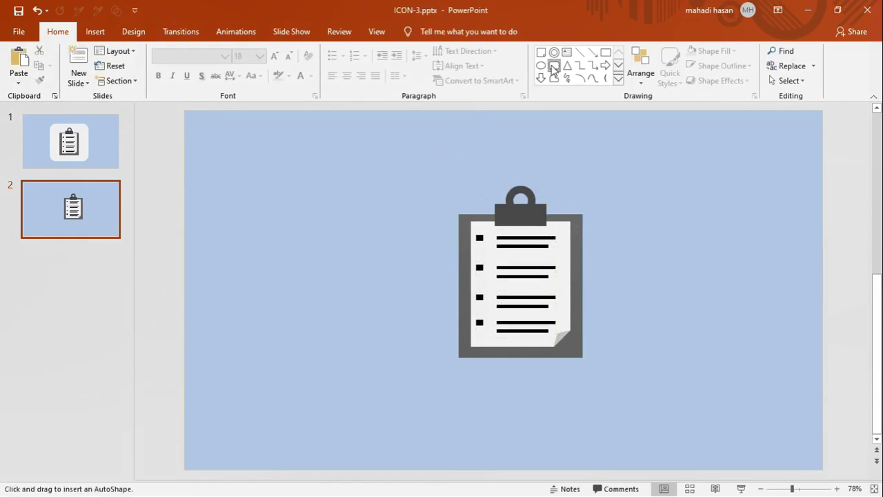
mouse_move(418, 186)
mouse_down()
mouse_move(649, 405)
mouse_move(650, 422)
mouse_up()
drag(605, 338, 605, 335)
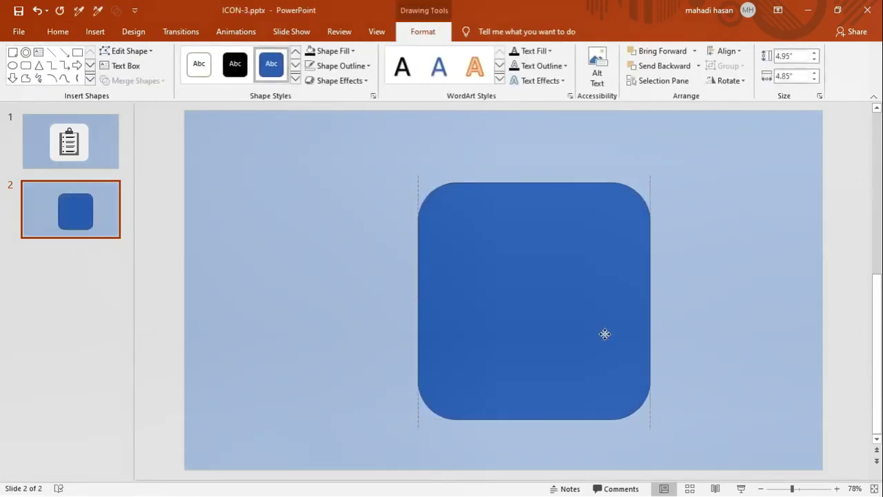
click(379, 235)
key(ctrl+z)
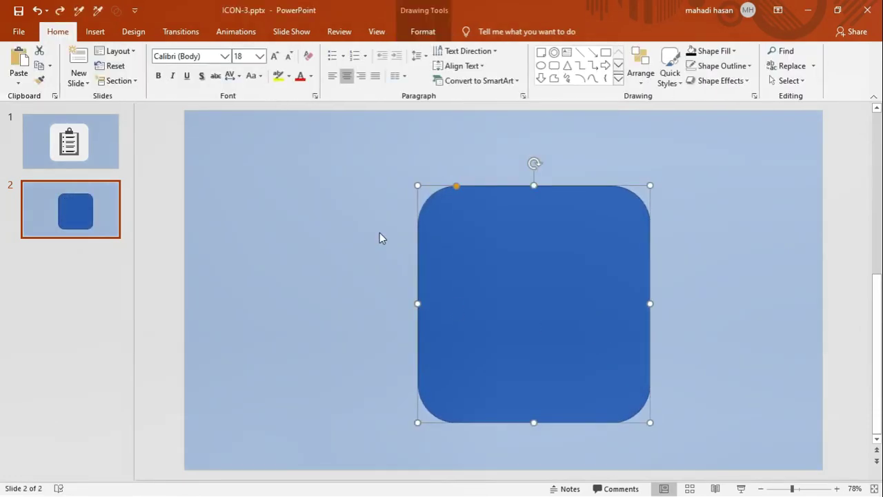
Paste the clipboard shapes and align them centred horizontally on the tile.
key(ctrl+v)
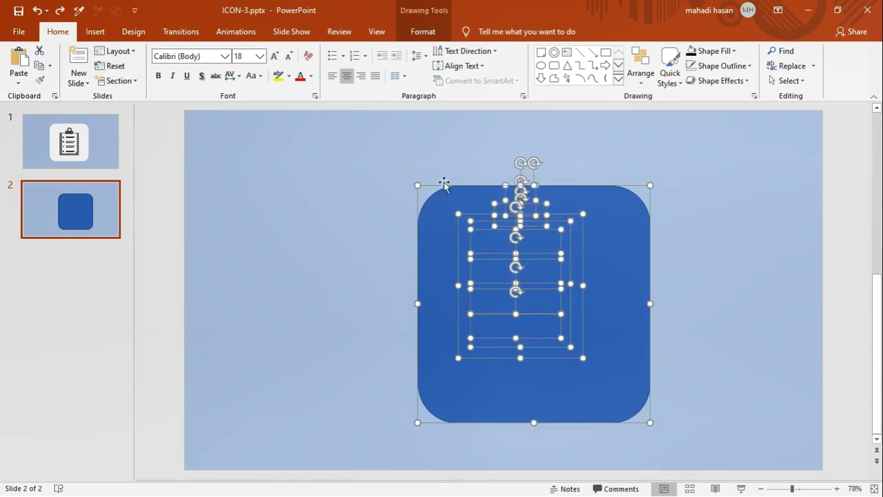
click(642, 81)
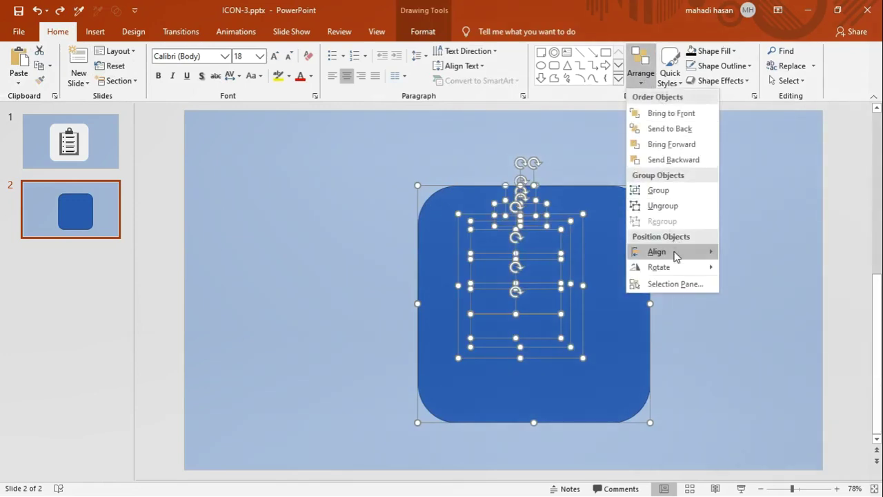
mouse_move(677, 252)
click(763, 269)
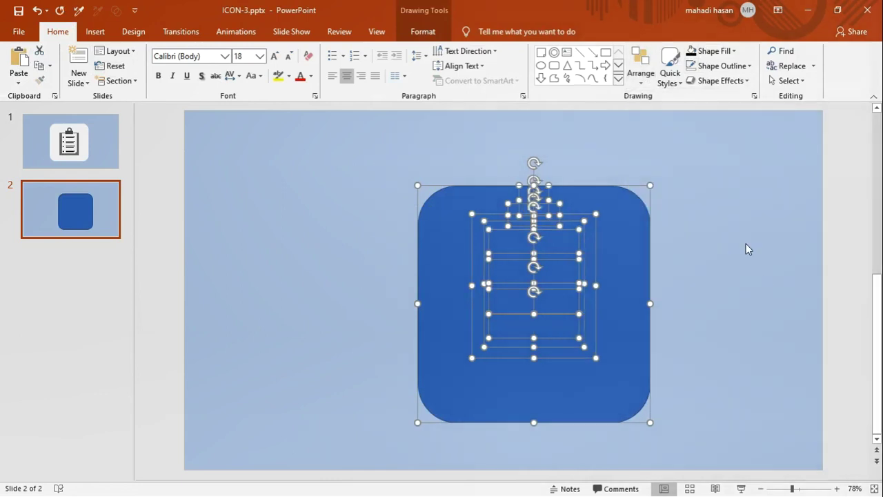
click(667, 156)
click(621, 217)
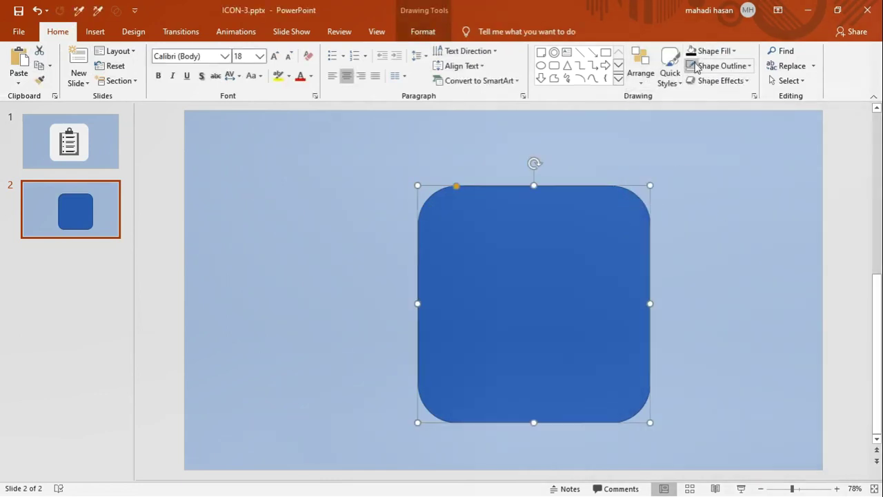
click(426, 31)
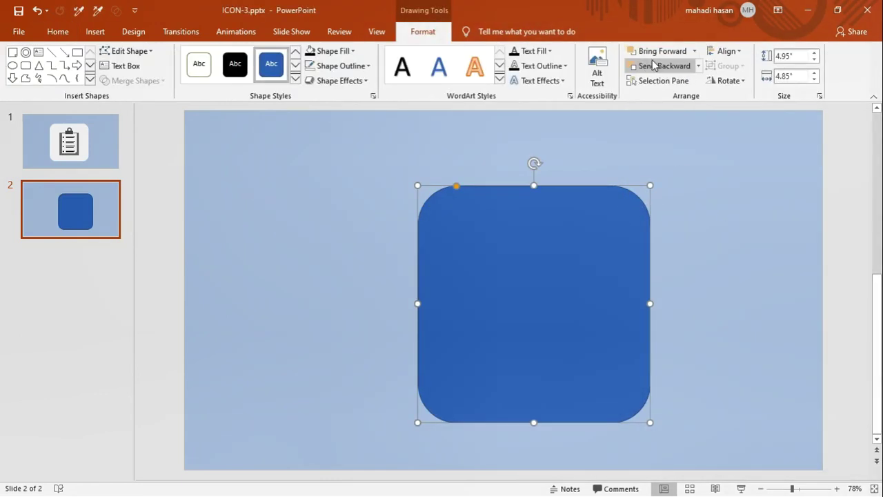
Send the tile to the back, soften its corner rounding, and move it up.
click(699, 66)
click(678, 98)
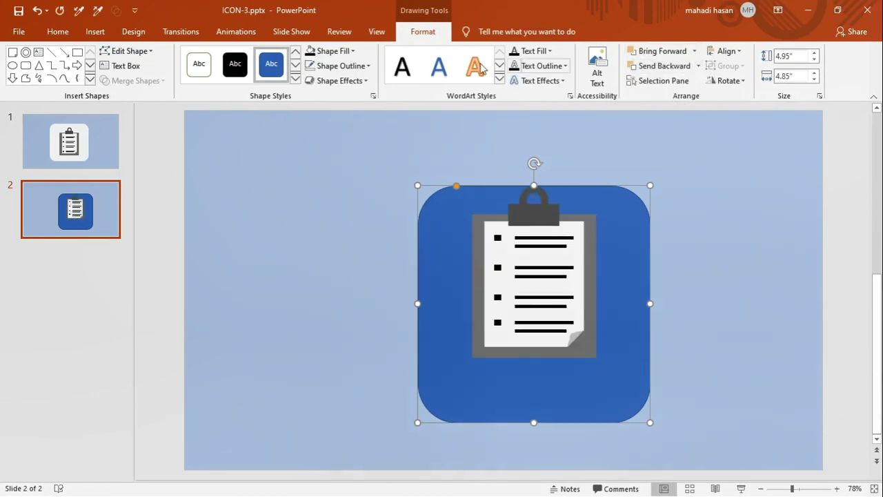
drag(457, 186, 448, 186)
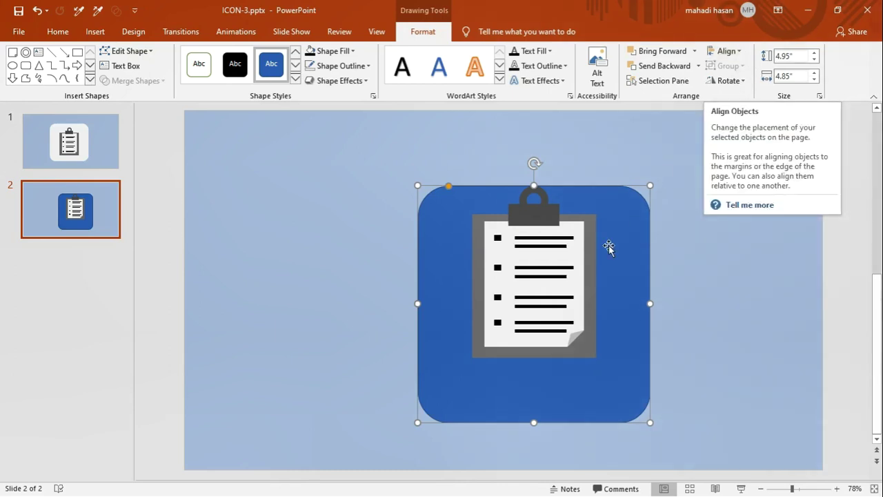
key(Escape)
drag(603, 211, 603, 185)
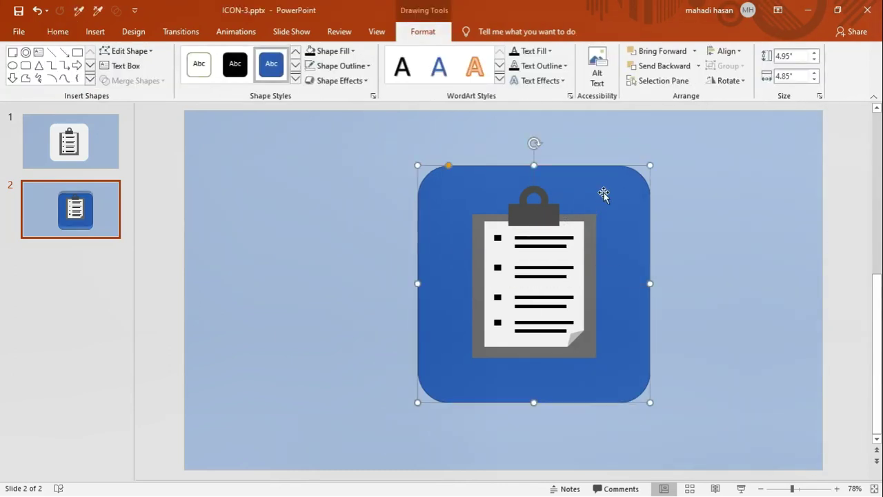
Fill the tile light gray and remove its outline.
click(349, 51)
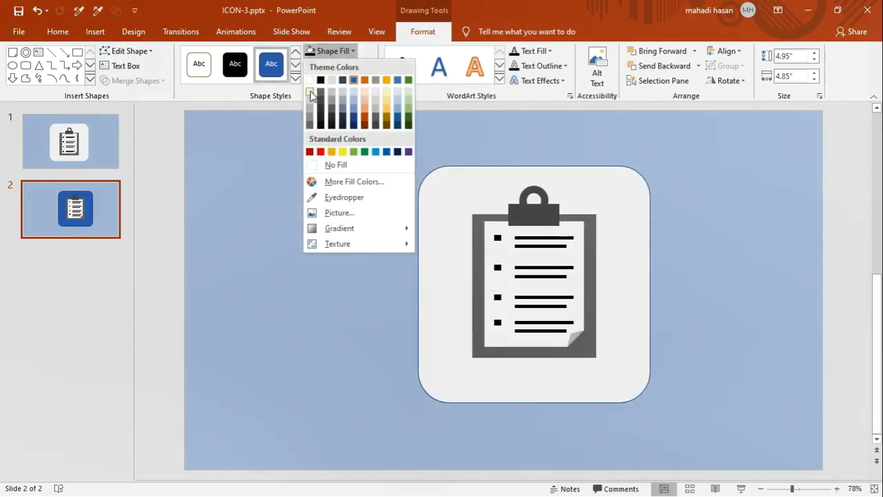
click(311, 94)
click(325, 65)
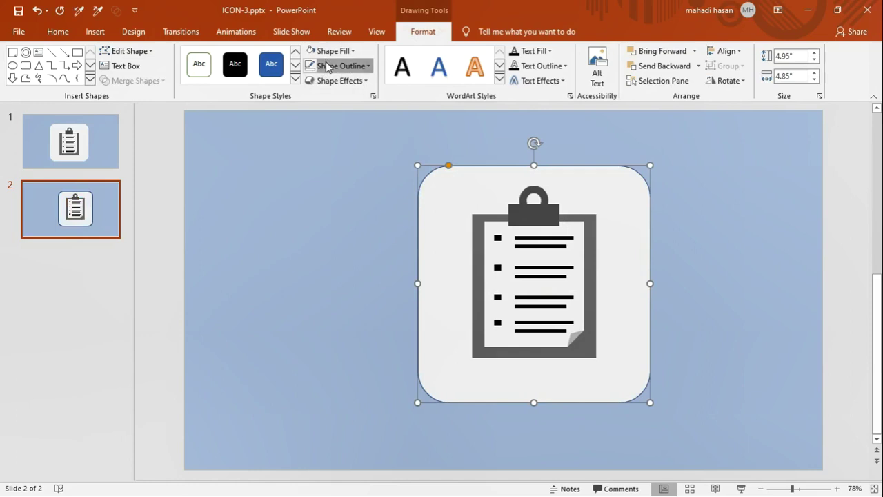
click(344, 181)
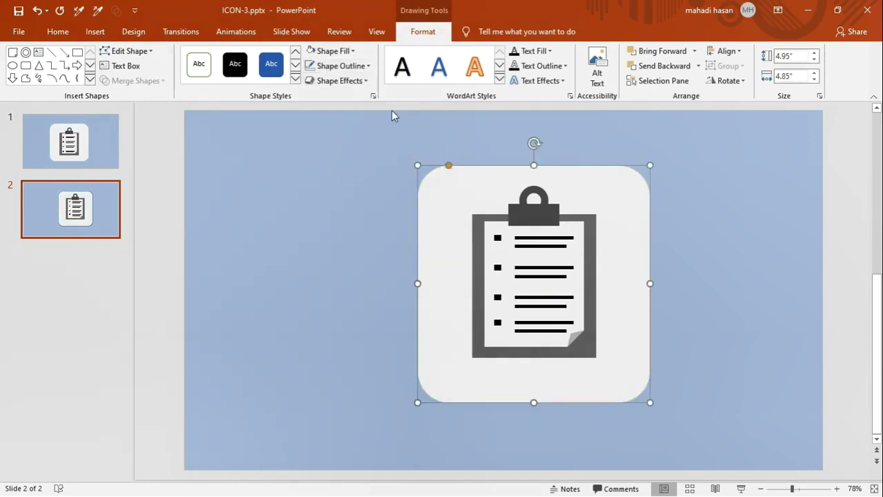
Apply the centred outer shadow preset to the tile.
click(372, 96)
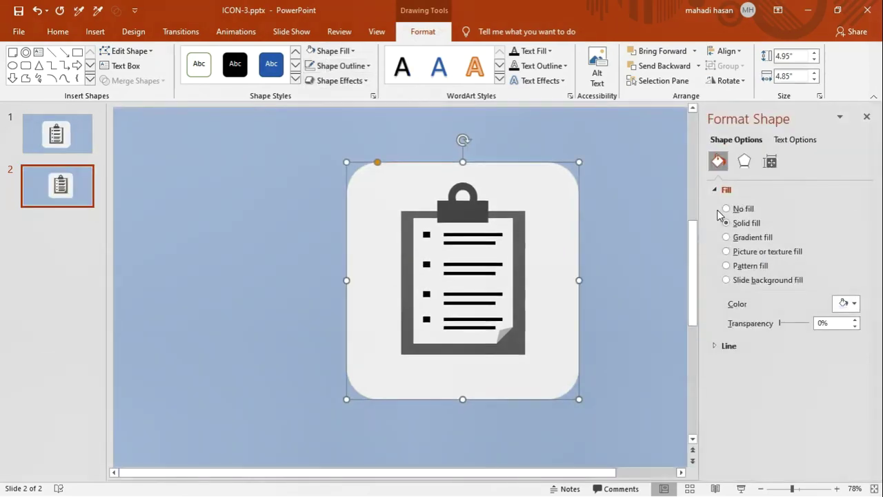
click(743, 163)
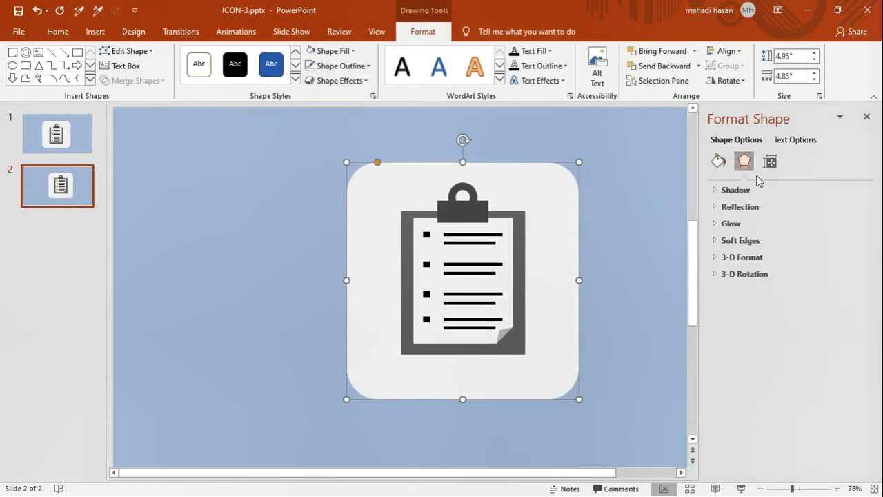
click(736, 190)
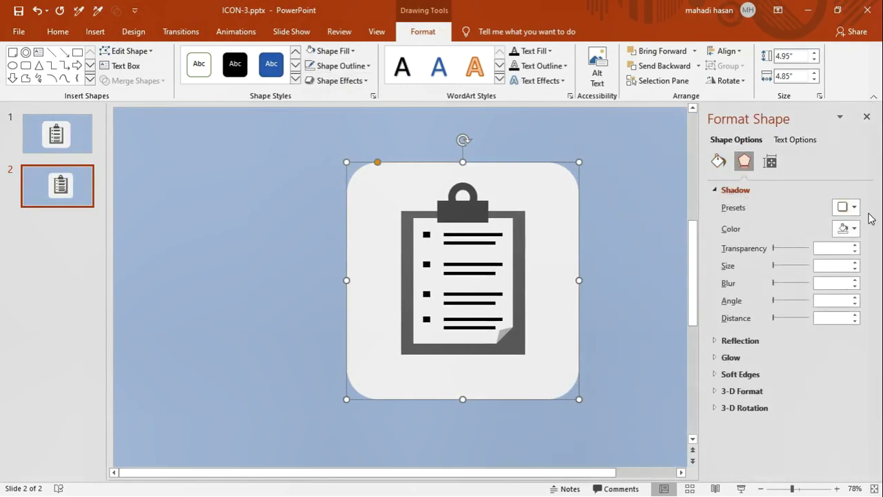
click(856, 207)
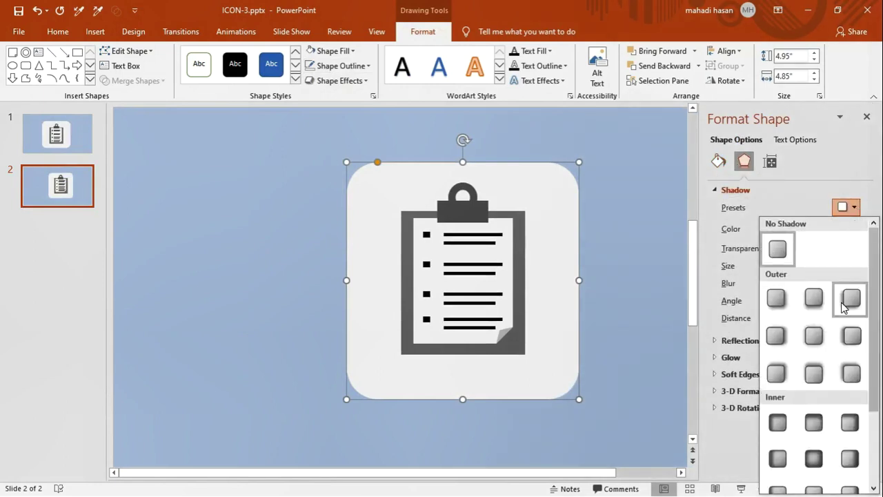
click(814, 336)
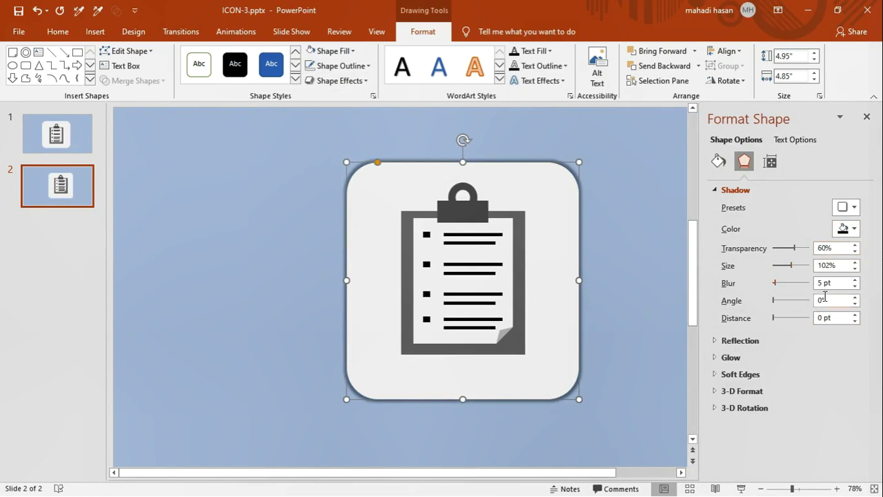
Set the shadow angle to 90°, distance to 7 pt and blur to 14 pt.
click(833, 301)
key(minus)
text(90)
click(839, 317)
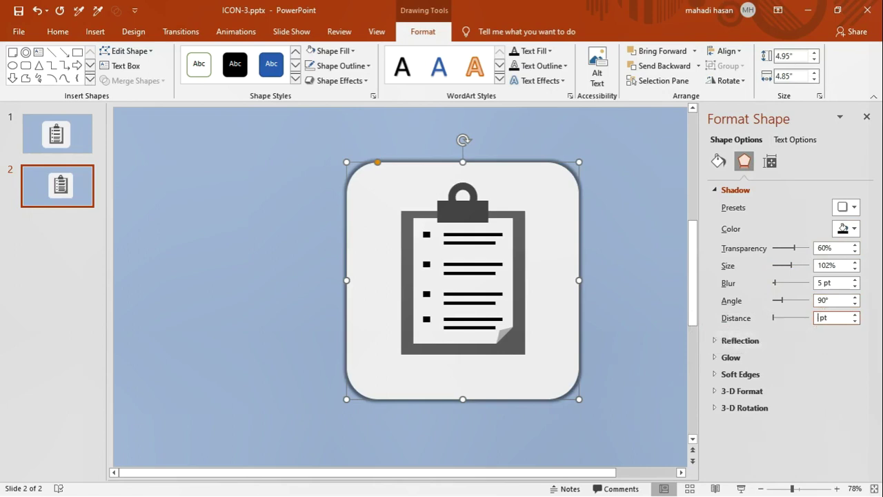
text(7)
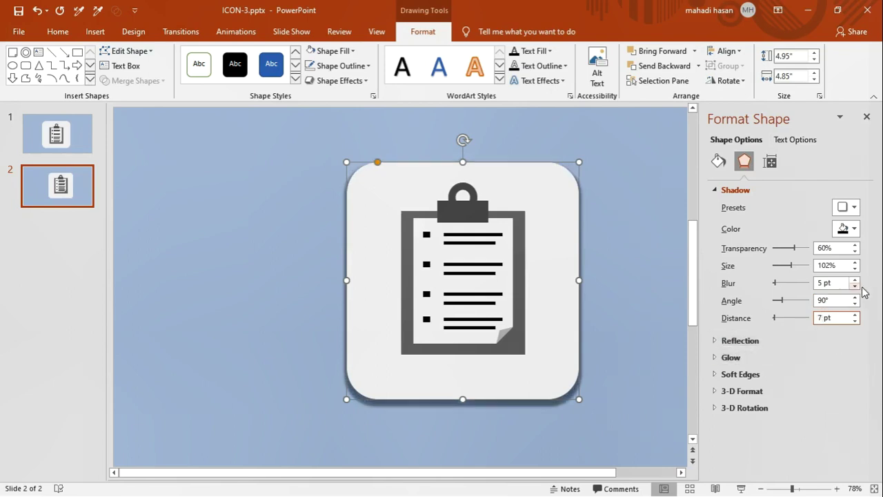
click(823, 283)
key(BackSpace)
text(4)
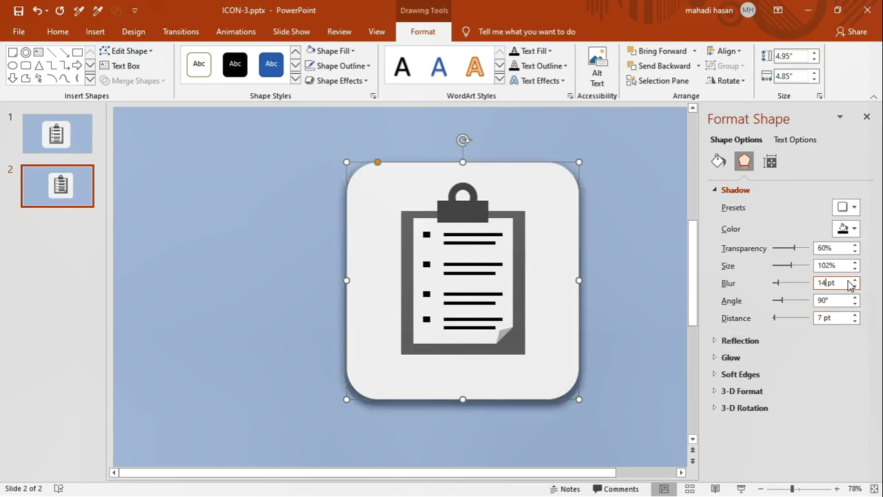
click(812, 358)
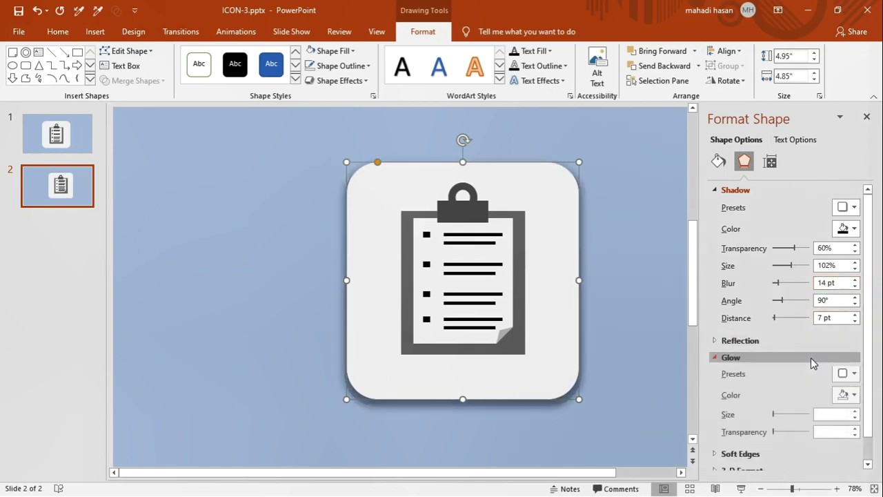
click(744, 359)
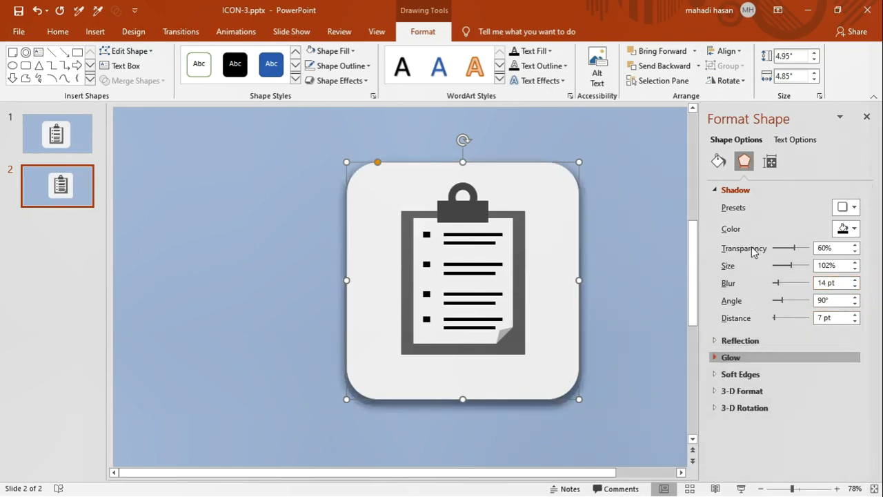
click(751, 191)
click(609, 233)
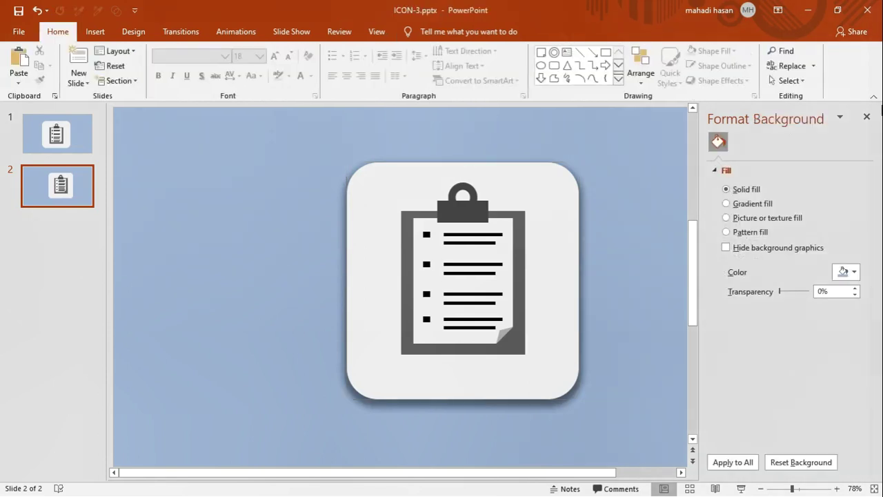
Close the Format Background pane, leaving the shadowed clipboard tile on slide 2.
click(867, 118)
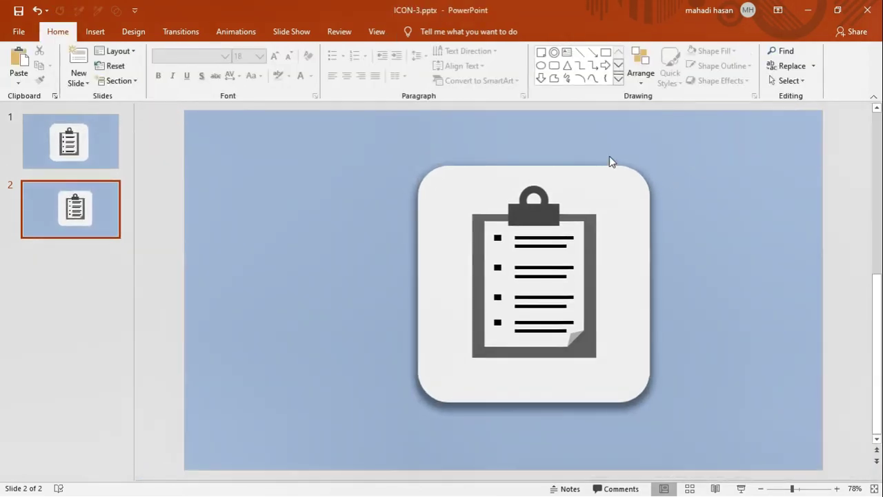